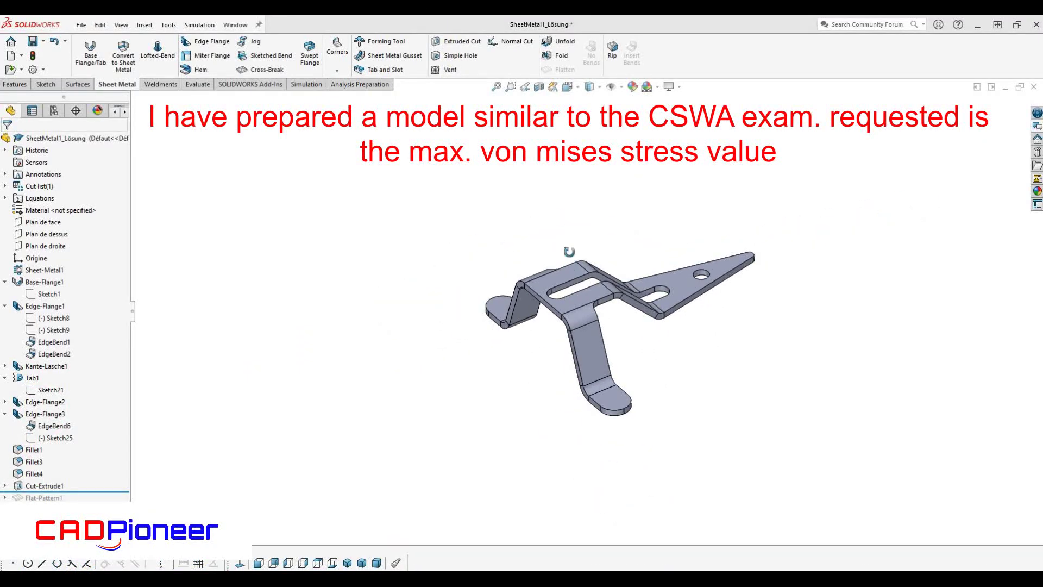
# Step: Create a new static study named Static 2 for the bracket
pyautogui.moveTo(567, 252)
pyautogui.mouseDown(button='middle')
pyautogui.moveTo(437, 343)
pyautogui.moveTo(479, 383)
pyautogui.moveTo(598, 326)
pyautogui.moveTo(640, 435)
pyautogui.moveTo(715, 410)
pyautogui.moveTo(412, 293)
pyautogui.mouseUp(button='middle')
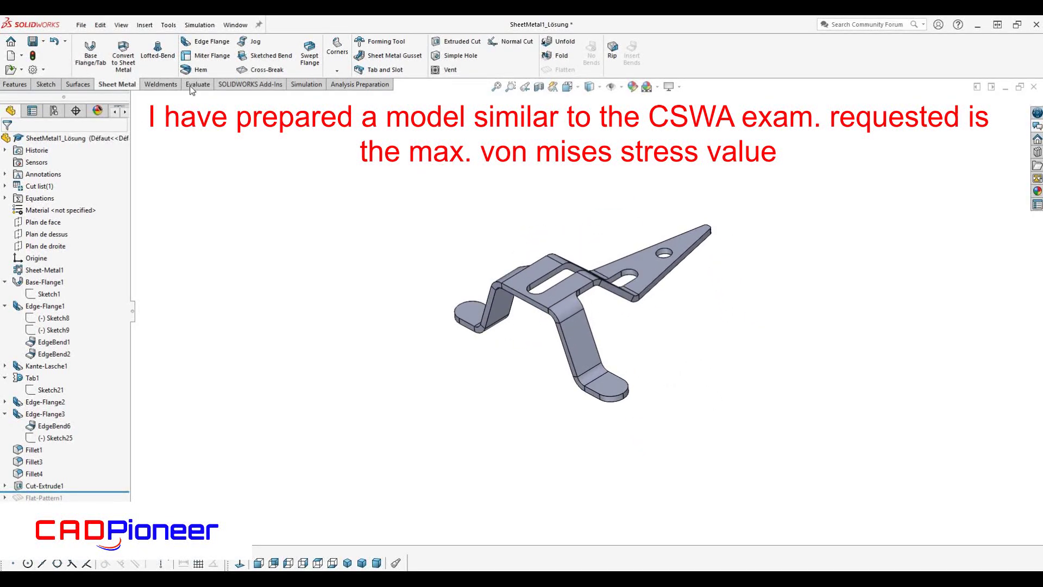
pyautogui.click(307, 84)
pyautogui.click(11, 57)
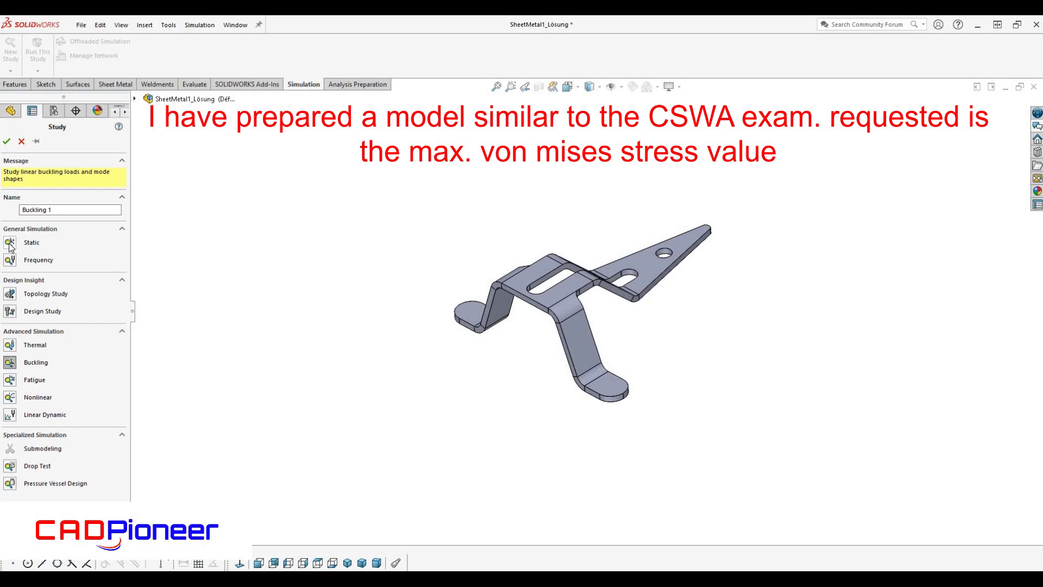
pyautogui.click(10, 243)
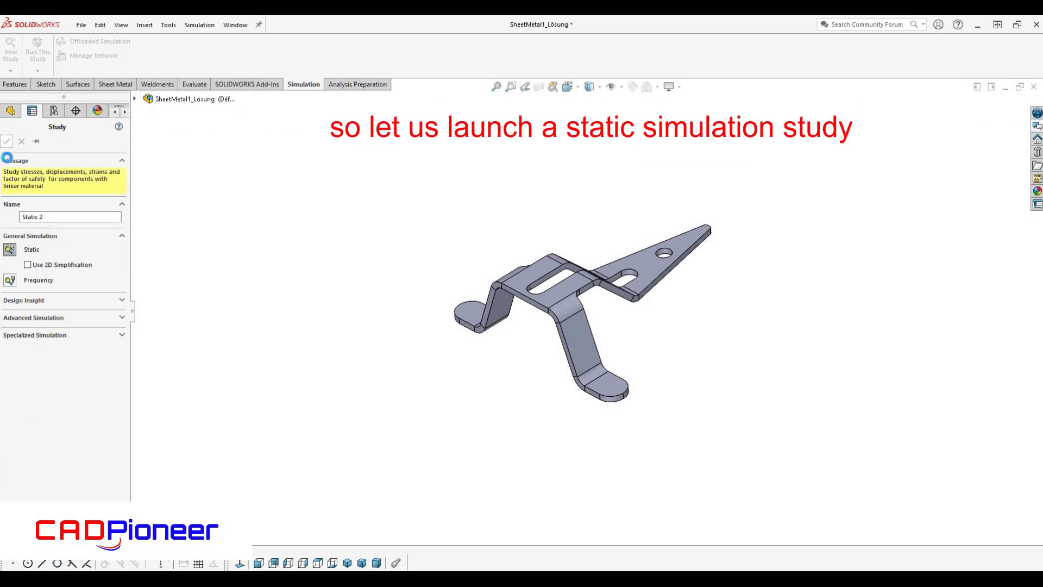
pyautogui.click(7, 141)
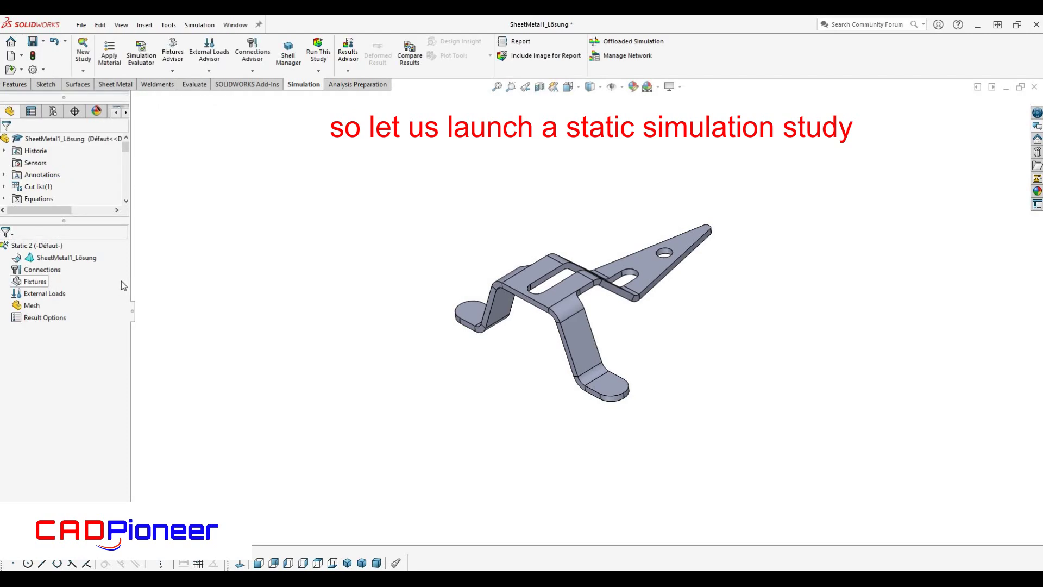
# Step: Set the bracket body in the study to be treated as a solid
pyautogui.rightClick(47, 259)
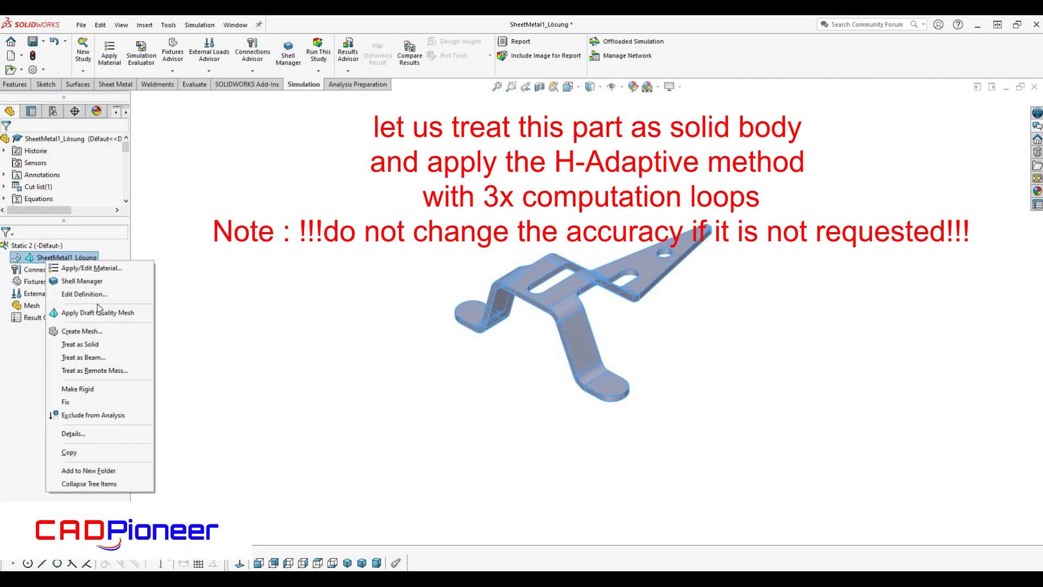
pyautogui.click(90, 344)
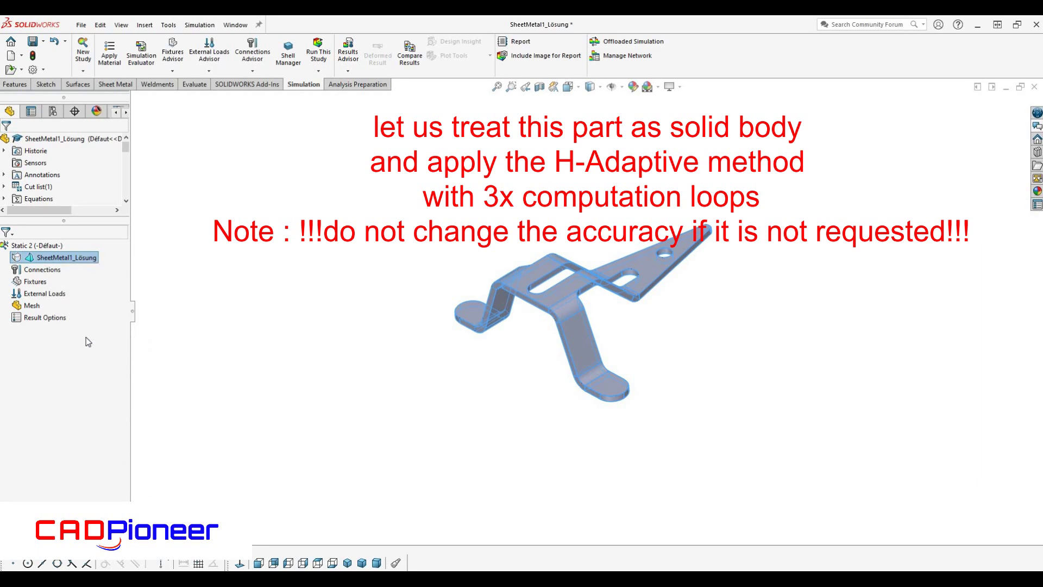
pyautogui.rightClick(31, 246)
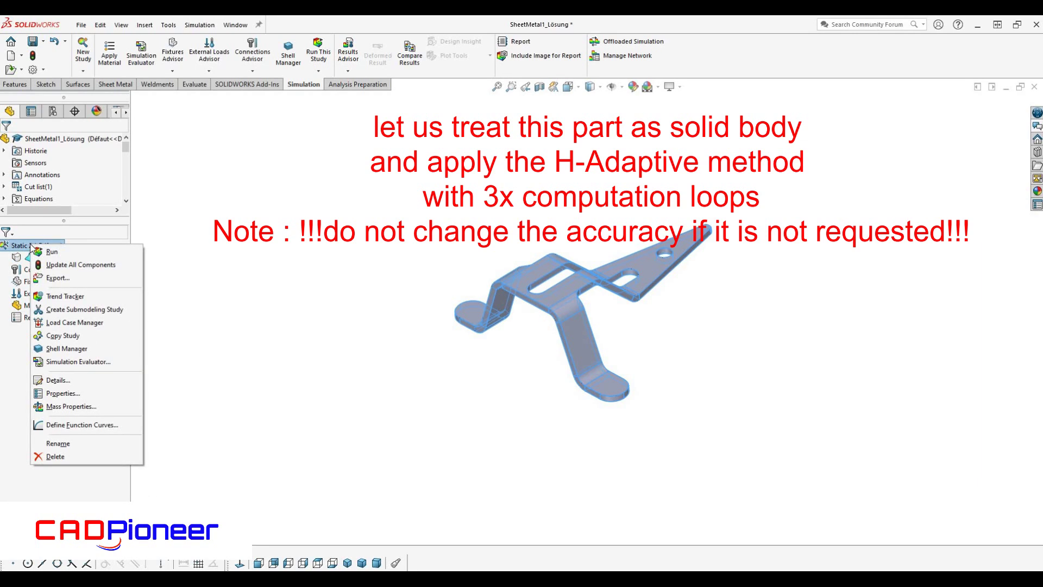
# Step: Give Static 2 h-adaptive meshing with a maximum of 3 loops in its properties
pyautogui.click(64, 395)
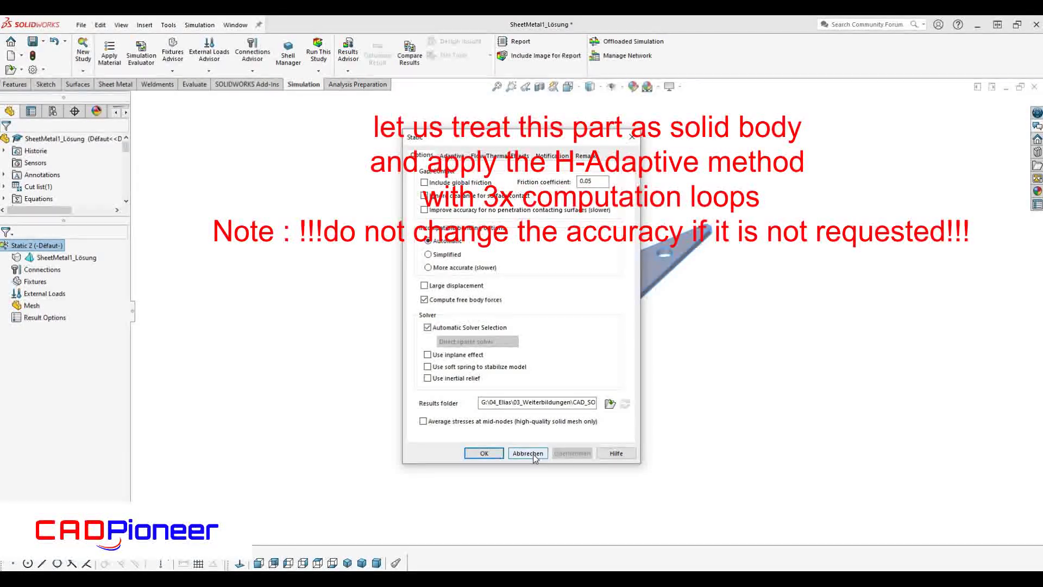
pyautogui.click(452, 155)
pyautogui.click(427, 190)
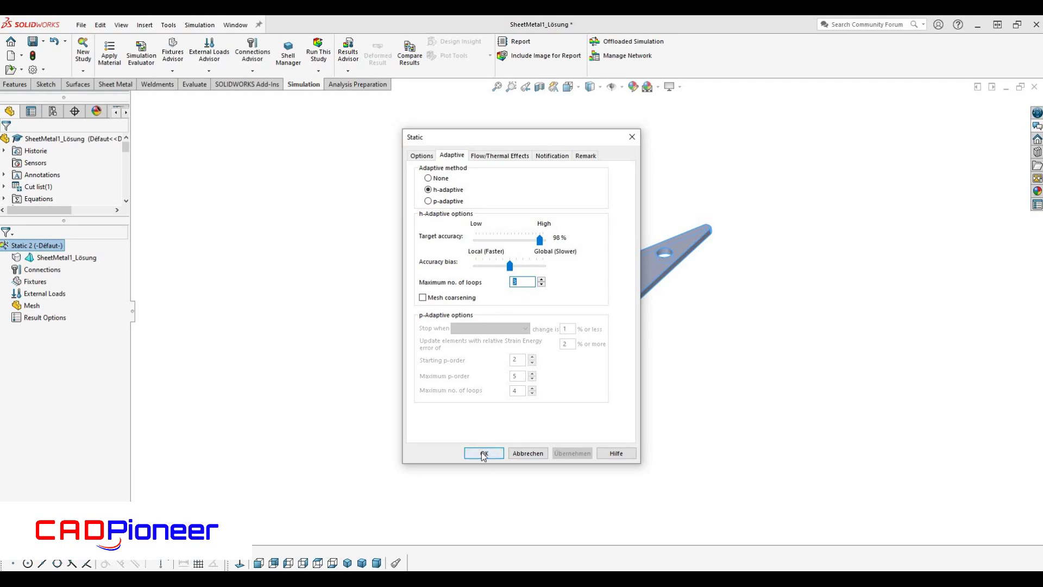
pyautogui.click(539, 243)
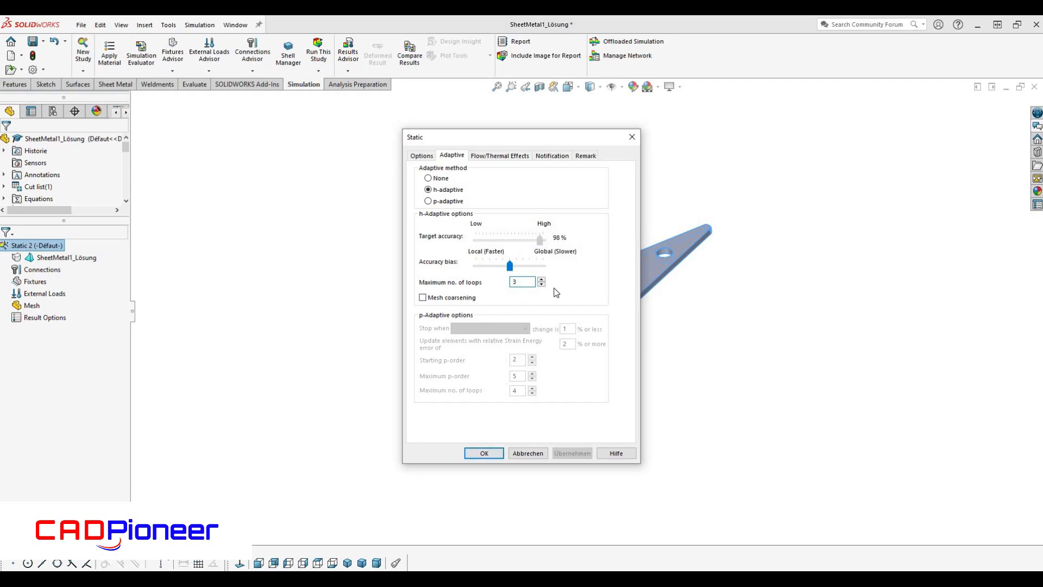
pyautogui.click(484, 453)
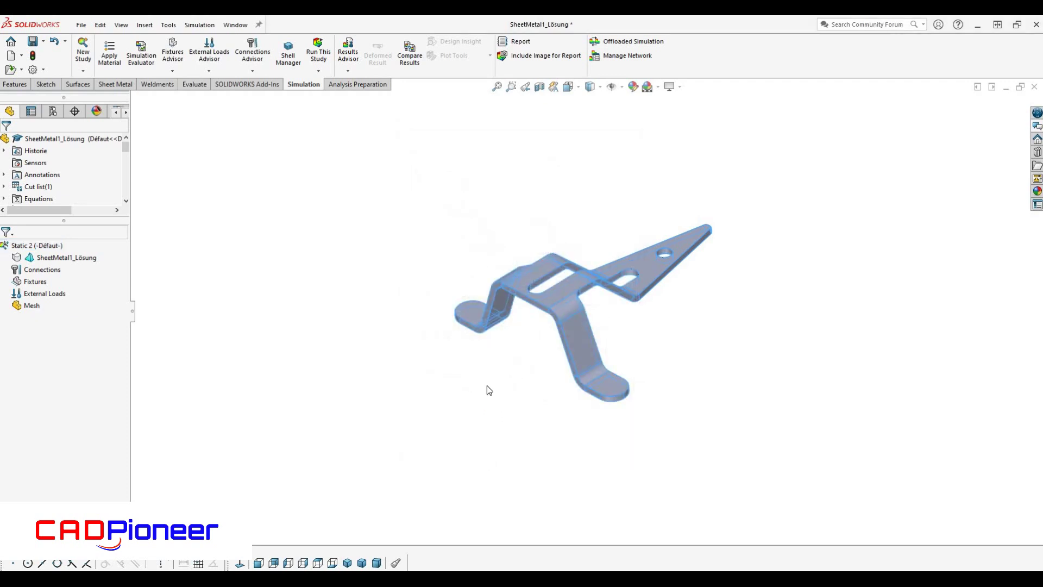
# Step: Fix the left flange, the face by the hole and the bottom foot face as Fixed-1
pyautogui.rightClick(43, 281)
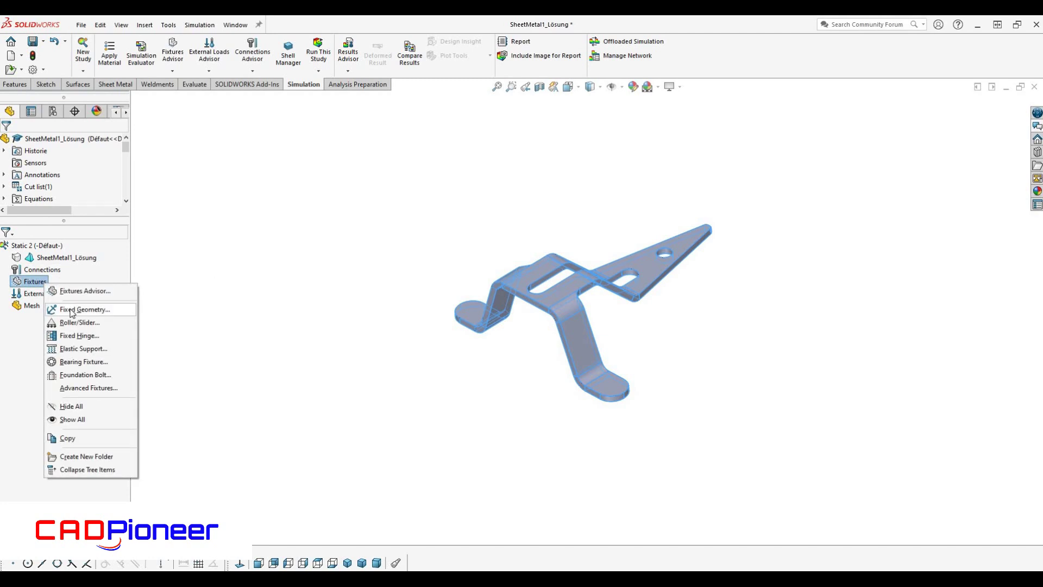
pyautogui.click(71, 309)
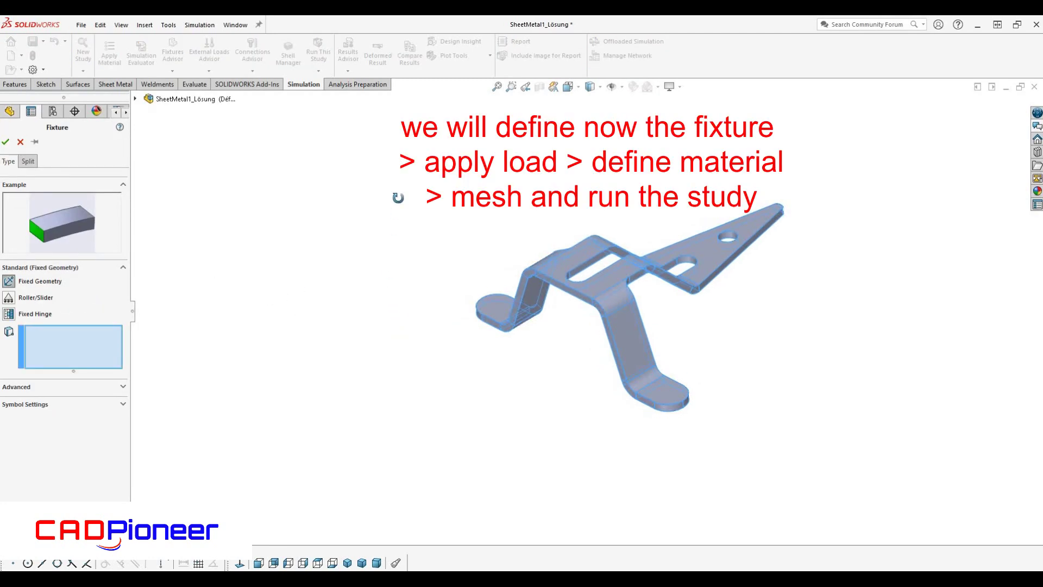
pyautogui.moveTo(399, 198); pyautogui.dragTo(509, 317, button='middle')
pyautogui.click(509, 317)
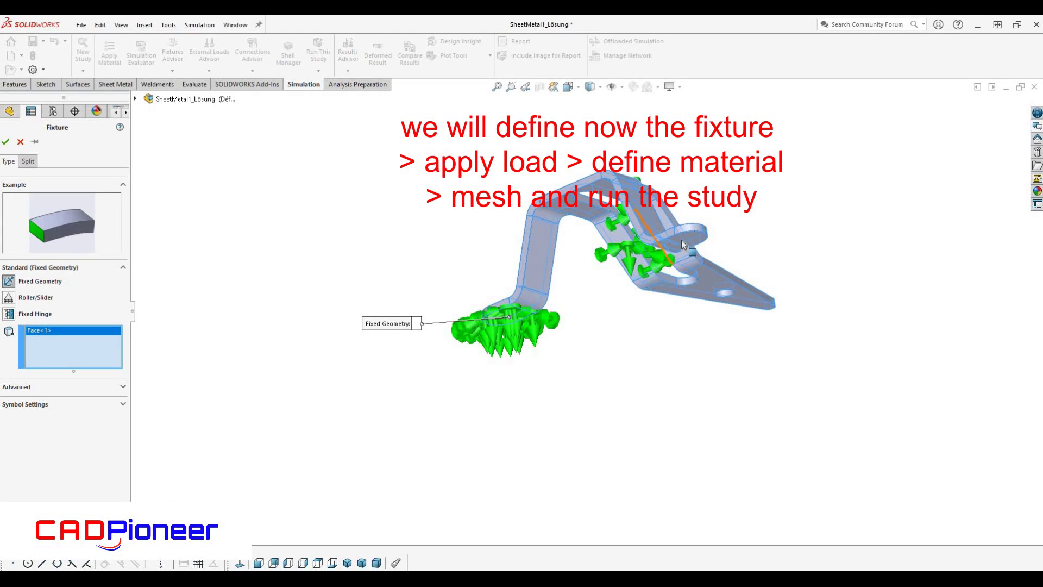
pyautogui.click(674, 280)
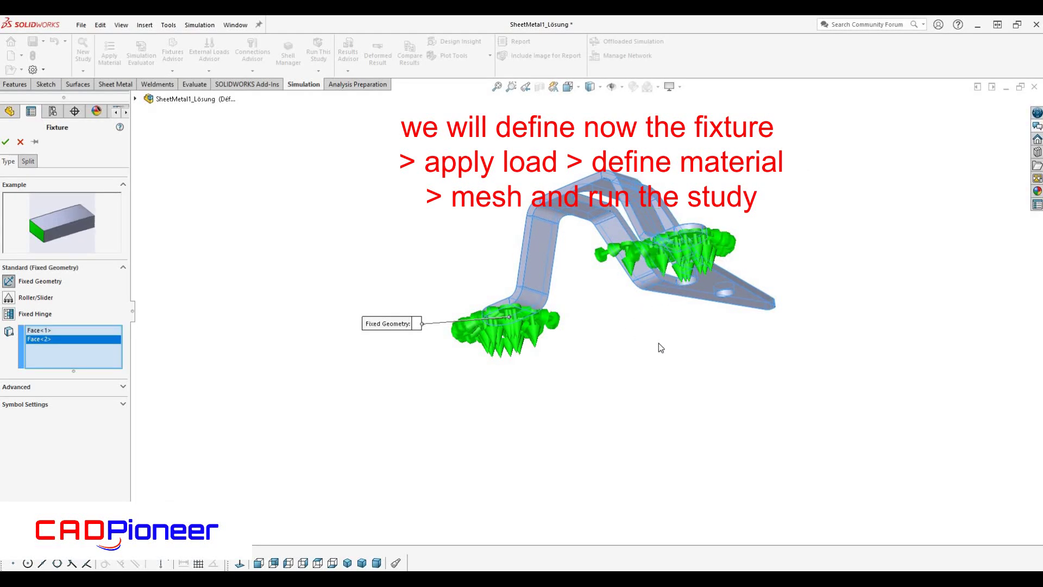
pyautogui.click(725, 292)
pyautogui.moveTo(570, 449)
pyautogui.mouseDown(button='middle')
pyautogui.moveTo(563, 481)
pyautogui.moveTo(275, 392)
pyautogui.mouseUp(button='middle')
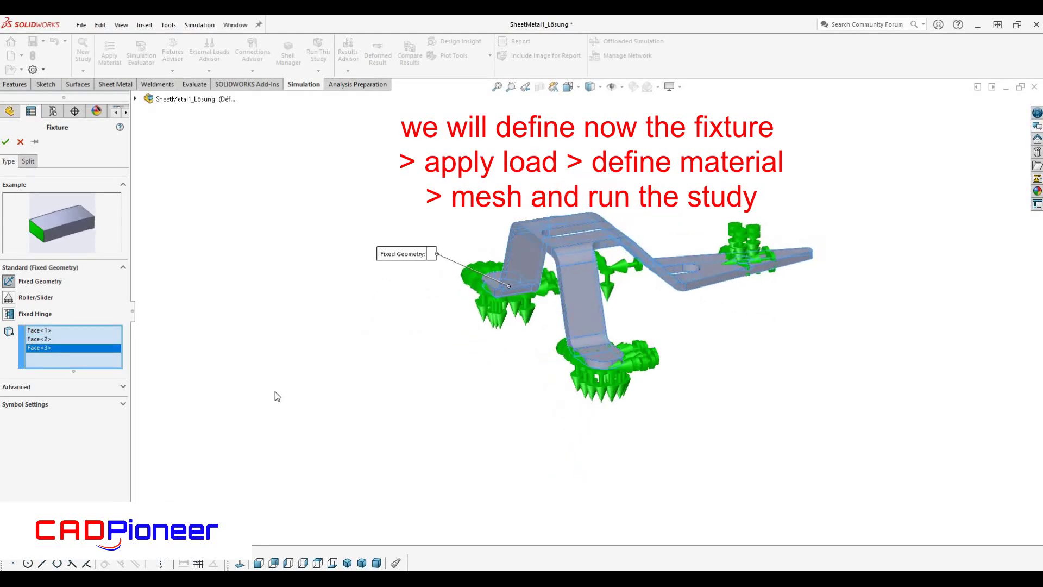
pyautogui.click(6, 142)
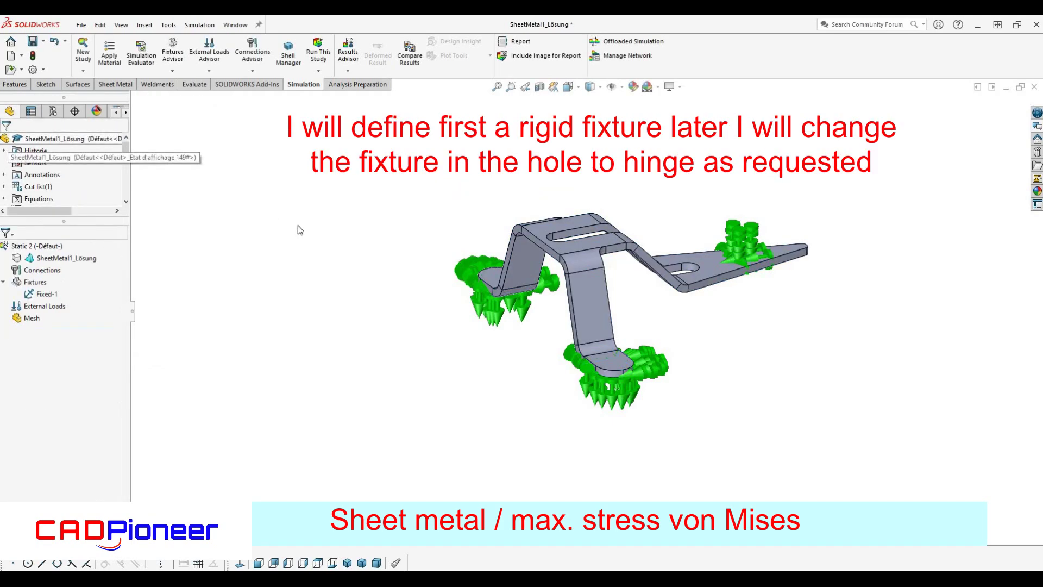
# Step: Start a remote load on the bracket's top face
pyautogui.rightClick(47, 306)
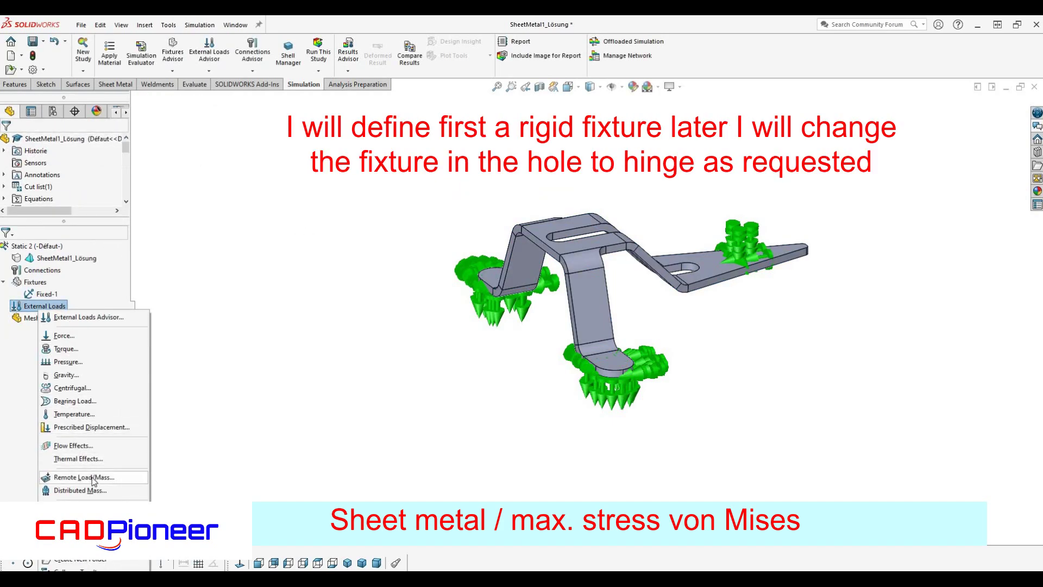
pyautogui.click(93, 477)
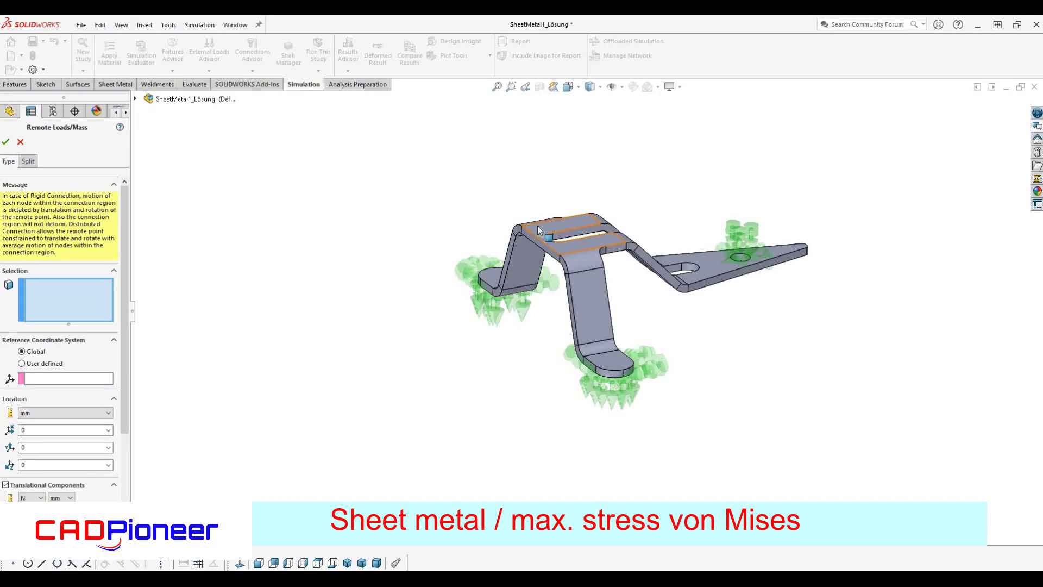
pyautogui.click(537, 226)
pyautogui.scroll(-2, 431, 365)
pyautogui.scroll(3, 592, 277)
pyautogui.scroll(-1, 670, 256)
pyautogui.scroll(-1, 669, 257)
# Step: Enter the remote load location as X 50, Y -50, Z 50 mm
pyautogui.doubleClick(22, 430)
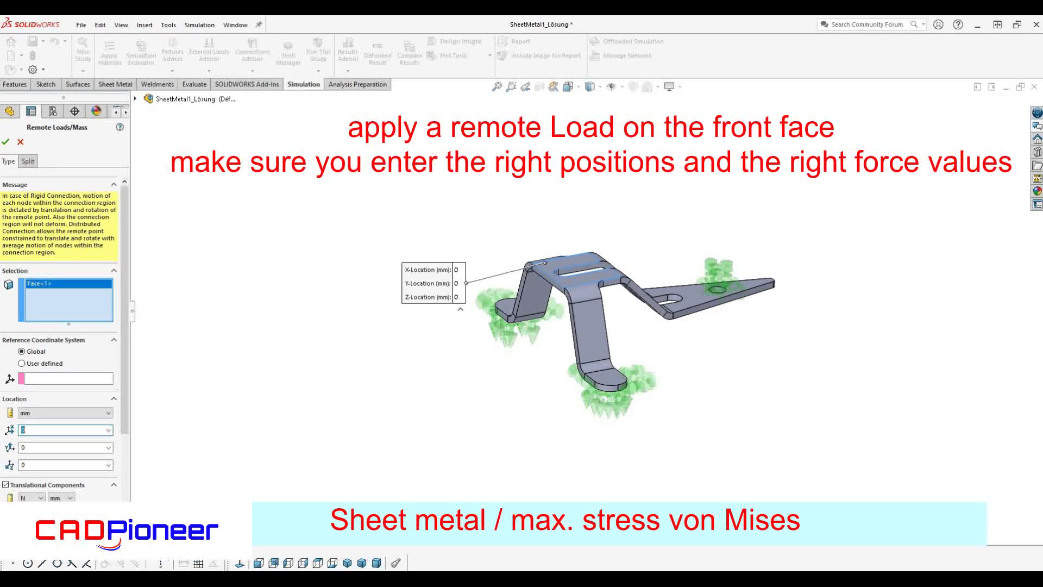
pyautogui.doubleClick(21, 447)
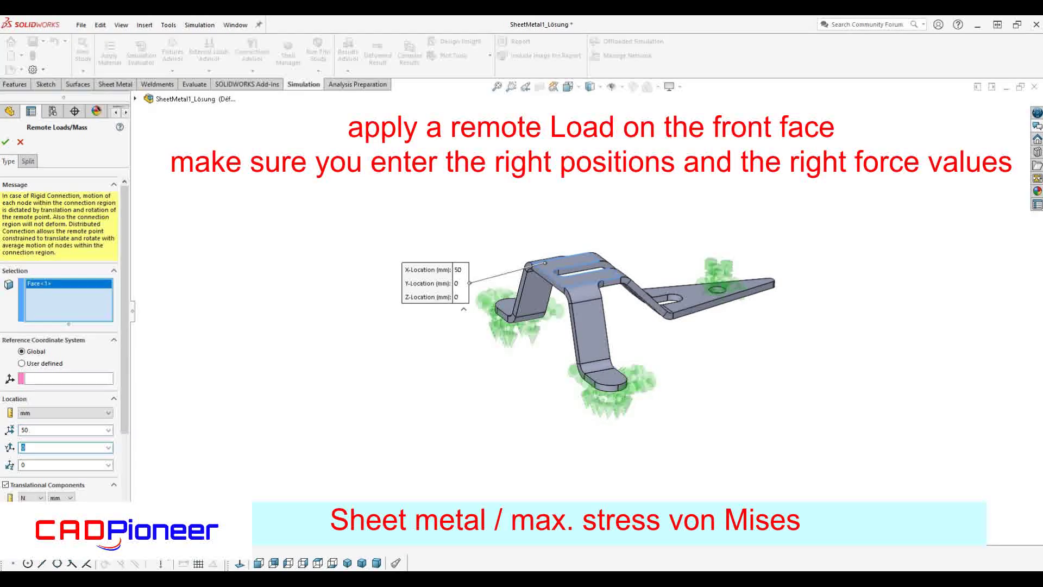
pyautogui.write('-50')
pyautogui.press('Tab')
pyautogui.write('50')
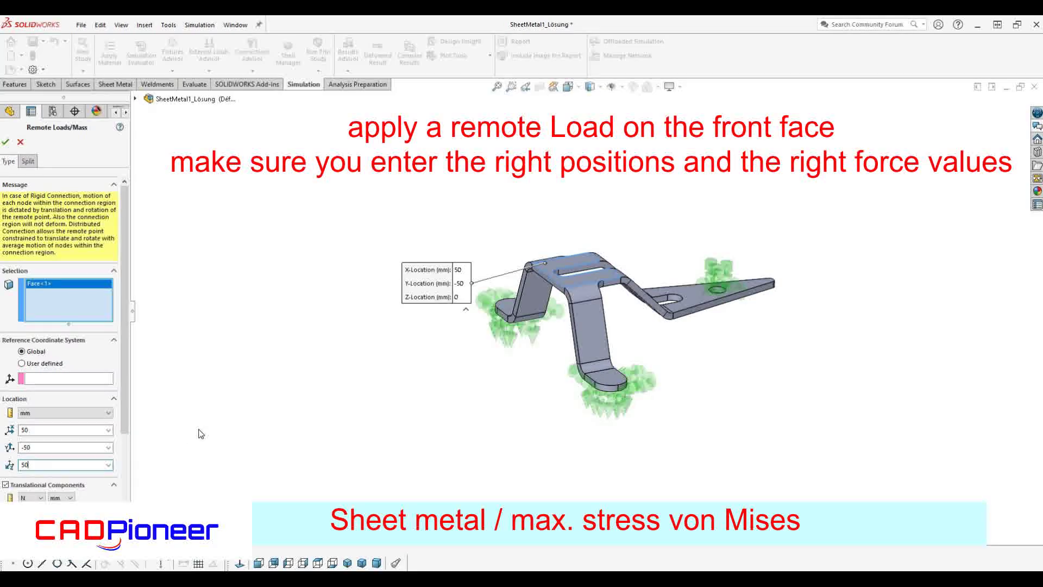
pyautogui.scroll(-3, 129, 436)
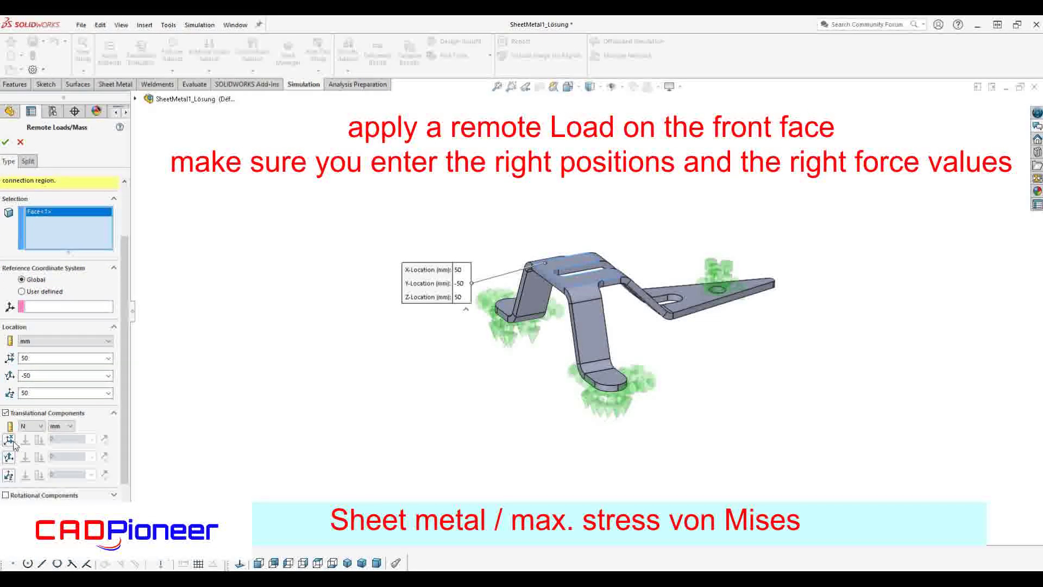
# Step: Enable the remote load's force components and set them to 10, 5 and 8 N
pyautogui.click(9, 456)
pyautogui.click(9, 474)
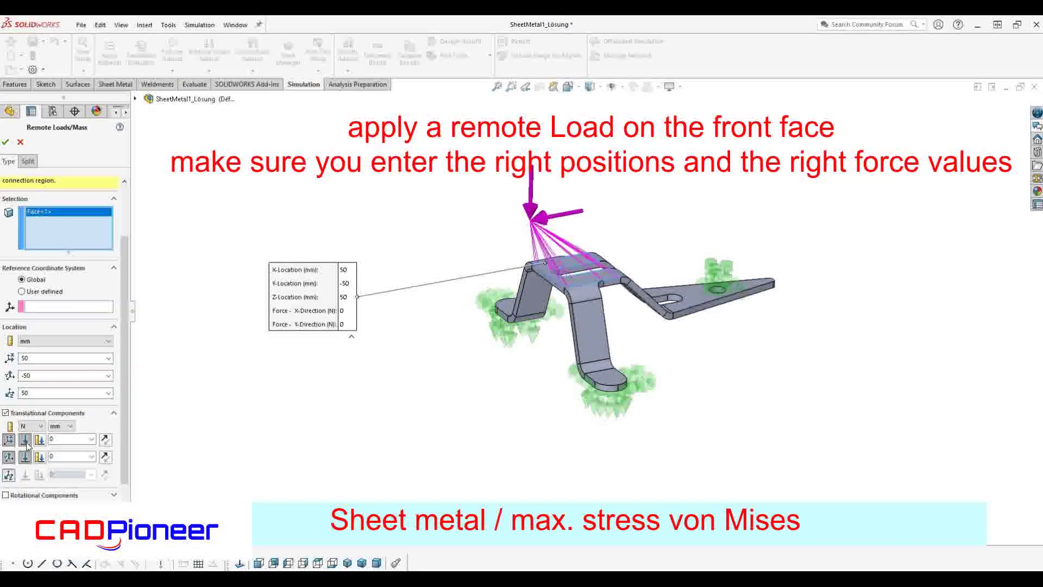
pyautogui.click(9, 439)
pyautogui.doubleClick(56, 440)
pyautogui.write('1')
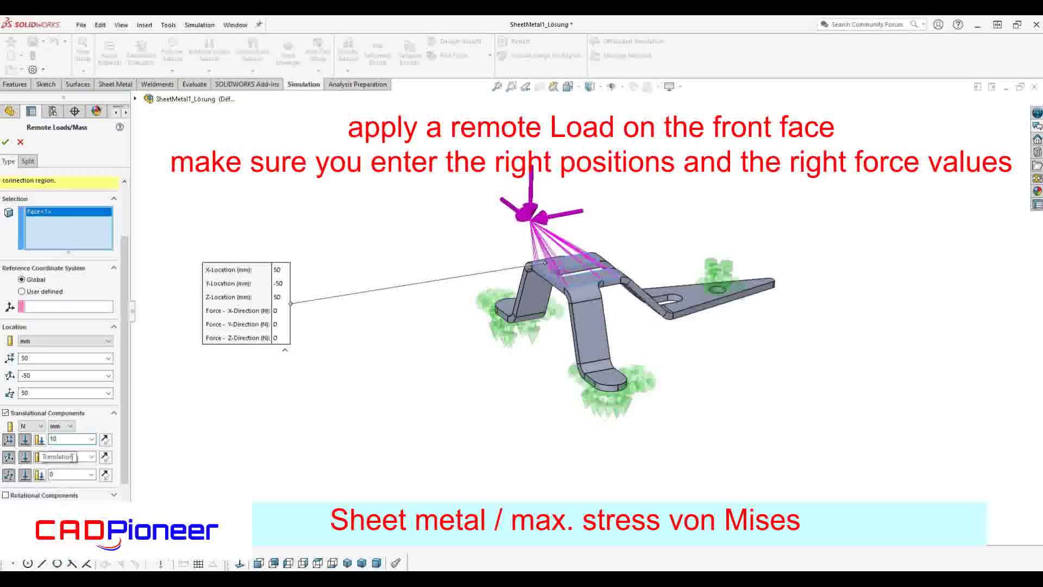
pyautogui.doubleClick(73, 457)
pyautogui.write('5')
pyautogui.press('Tab')
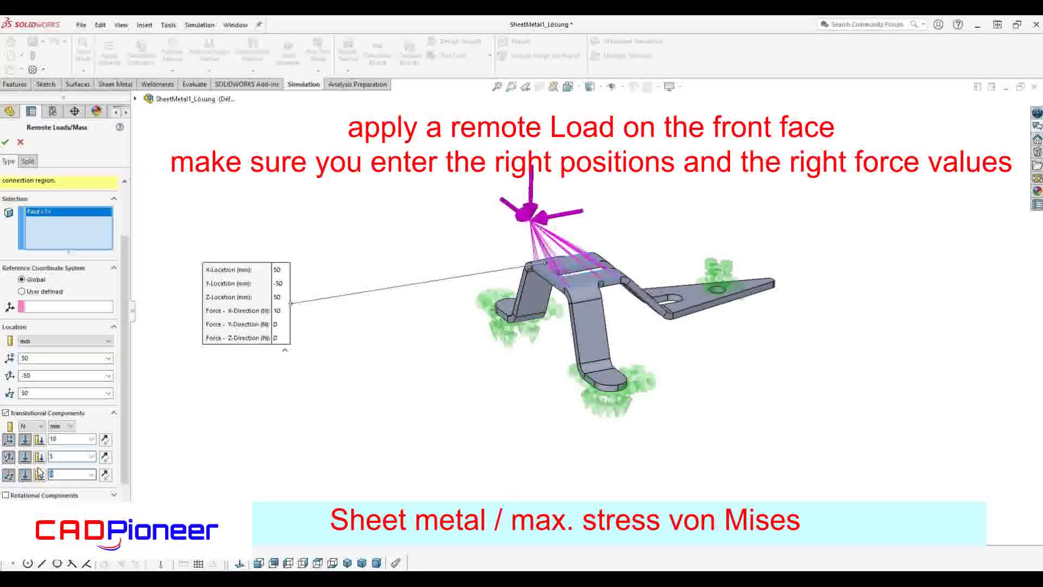
pyautogui.write('8')
pyautogui.scroll(-2, 126, 463)
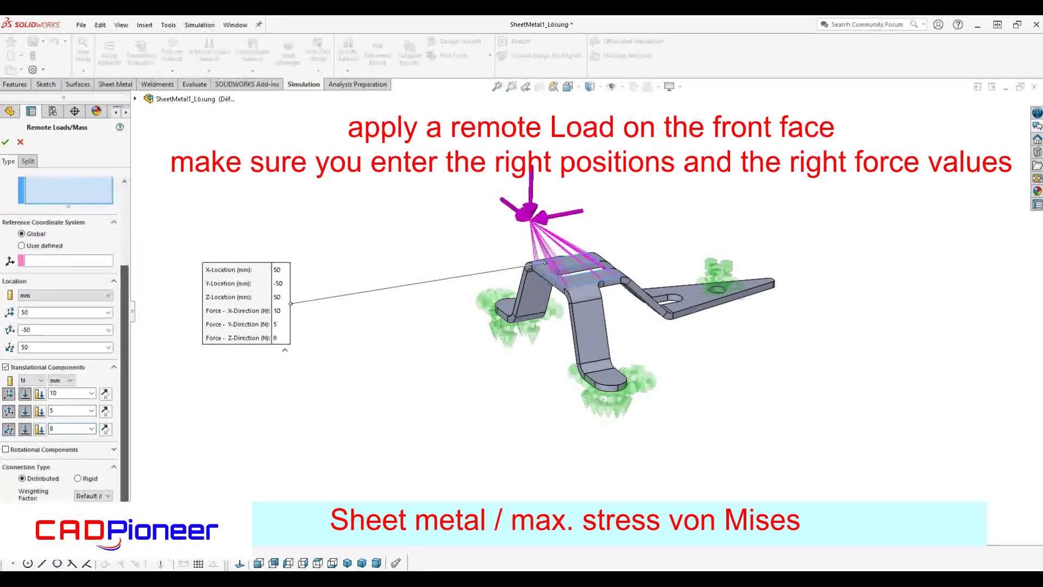
pyautogui.moveTo(479, 240)
pyautogui.mouseDown(button='middle')
pyautogui.moveTo(497, 240)
pyautogui.moveTo(494, 268)
pyautogui.moveTo(434, 258)
pyautogui.moveTo(461, 228)
pyautogui.mouseUp(button='middle')
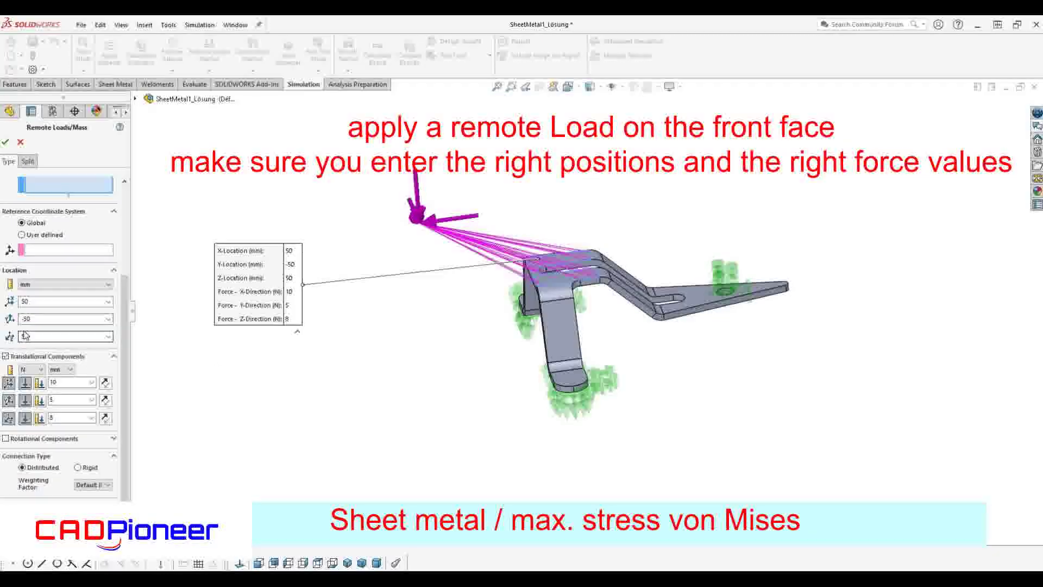
# Step: Change the remote load location to X 10, Y -30, Z 10 mm
pyautogui.doubleClick(31, 300)
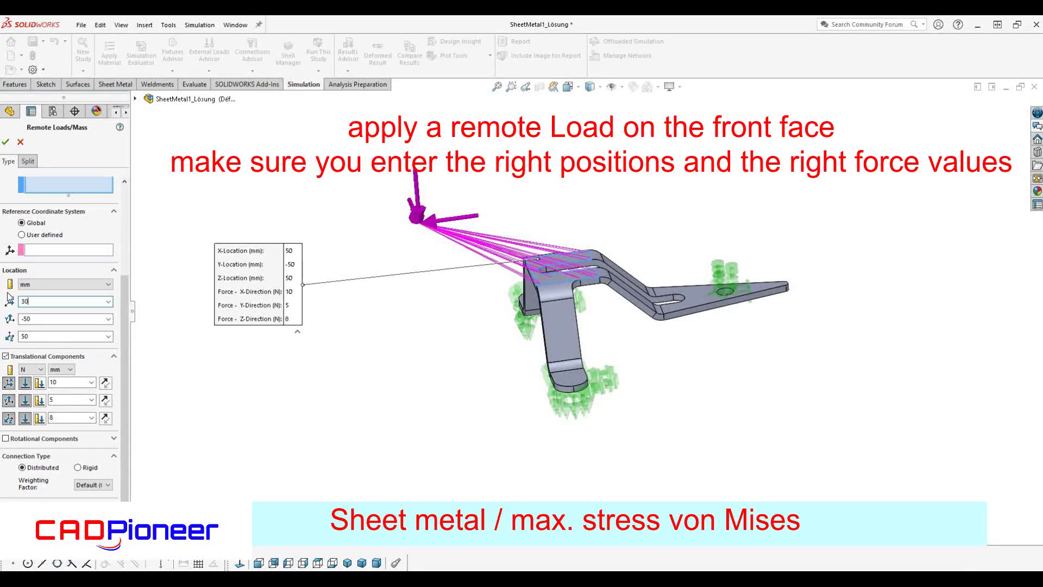
pyautogui.press('Return')
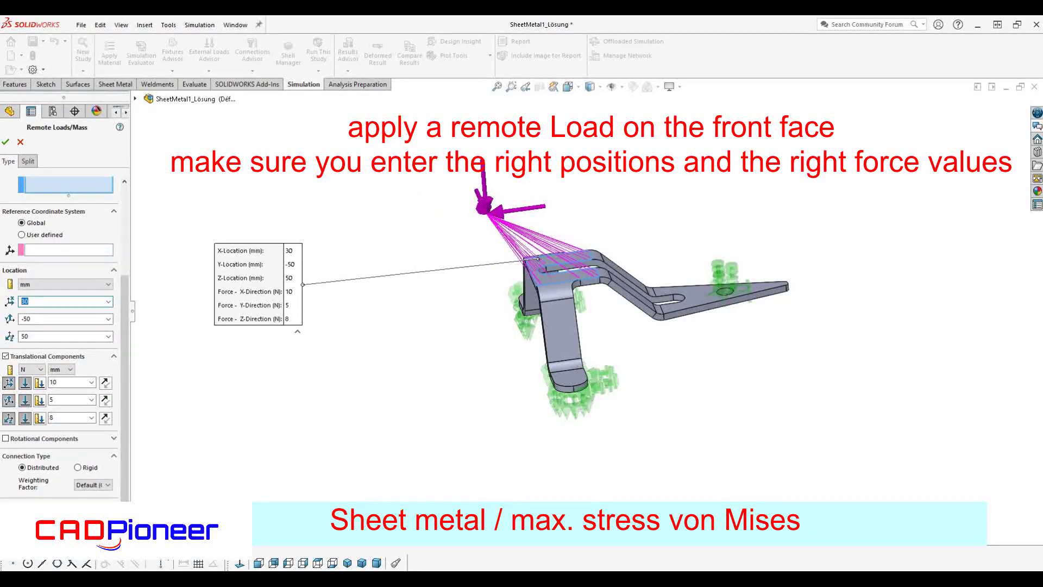
pyautogui.write('10')
pyautogui.press('Return')
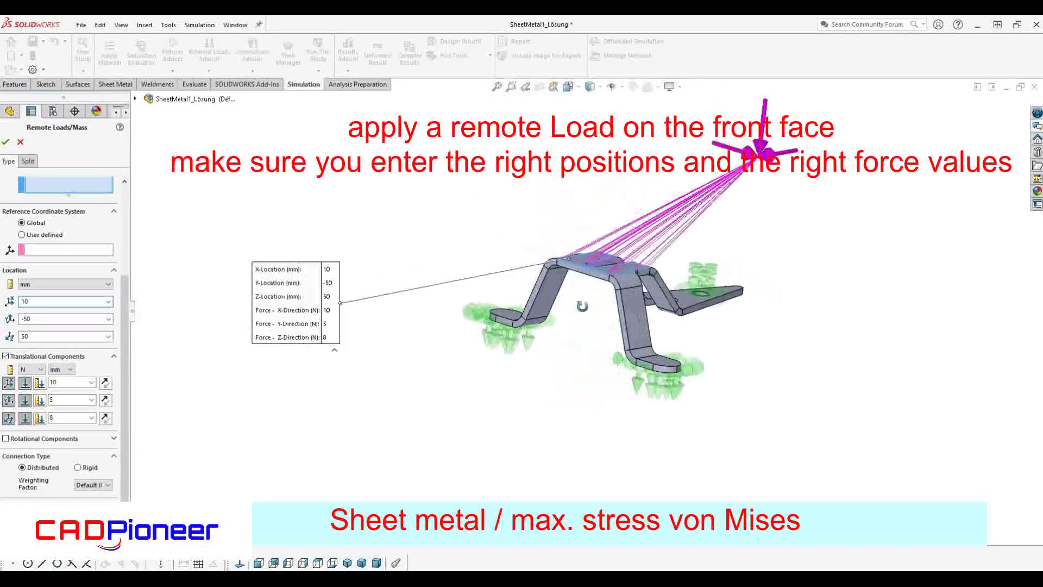
pyautogui.doubleClick(42, 335)
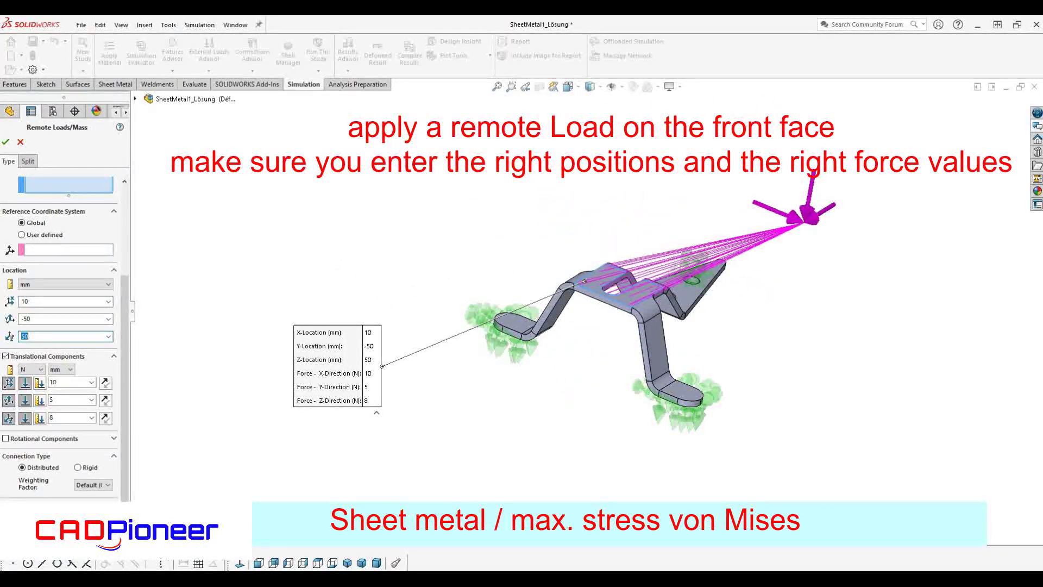
pyautogui.write('10')
pyautogui.press('Return')
pyautogui.doubleClick(25, 319)
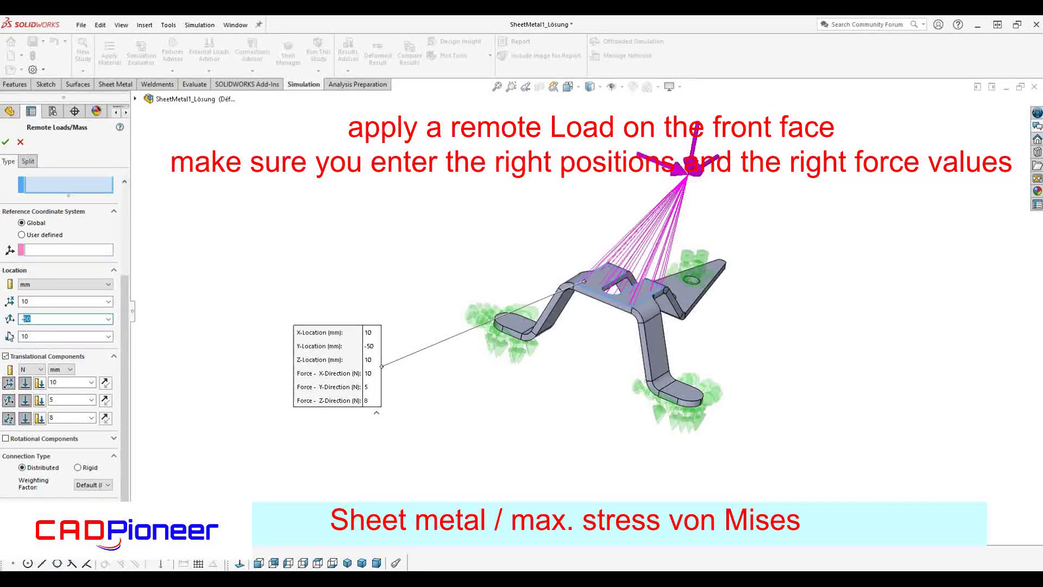
pyautogui.write('-30')
pyautogui.press('Return')
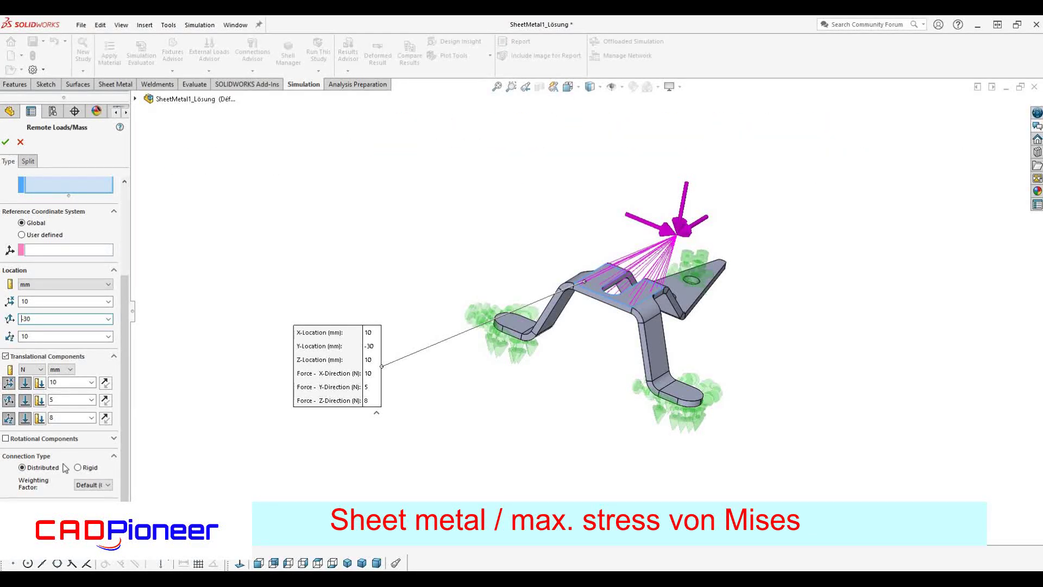
# Step: Switch the remote load to a rigid connection and confirm it
pyautogui.click(81, 470)
pyautogui.click(88, 301)
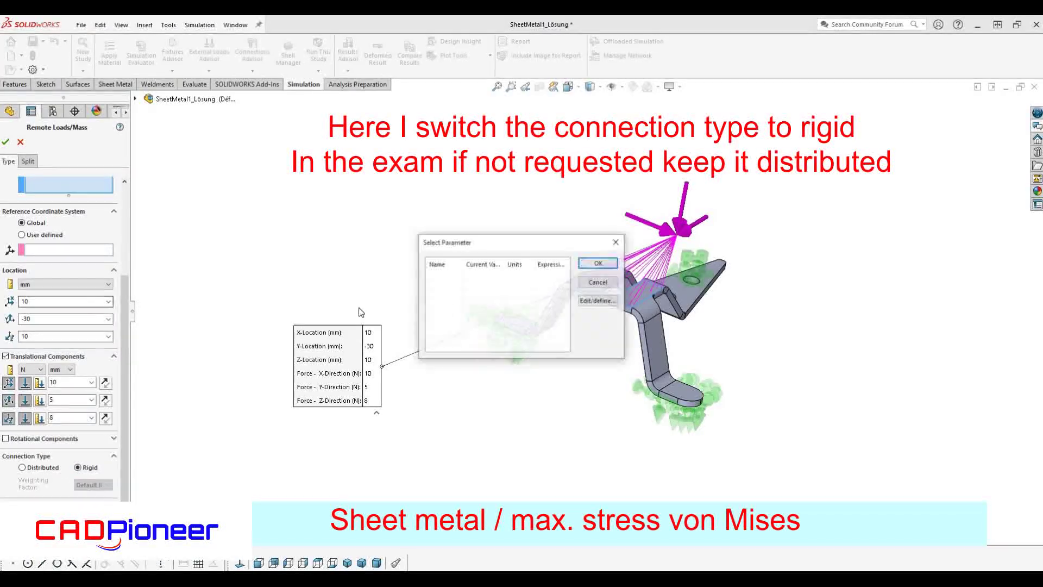
pyautogui.click(598, 263)
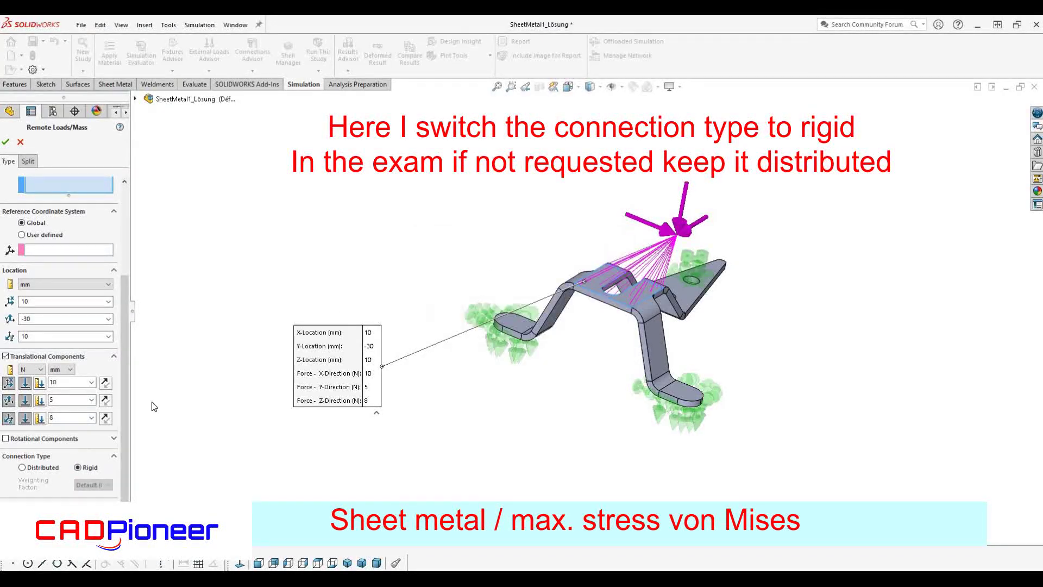
pyautogui.moveTo(124, 348); pyautogui.dragTo(119, 252)
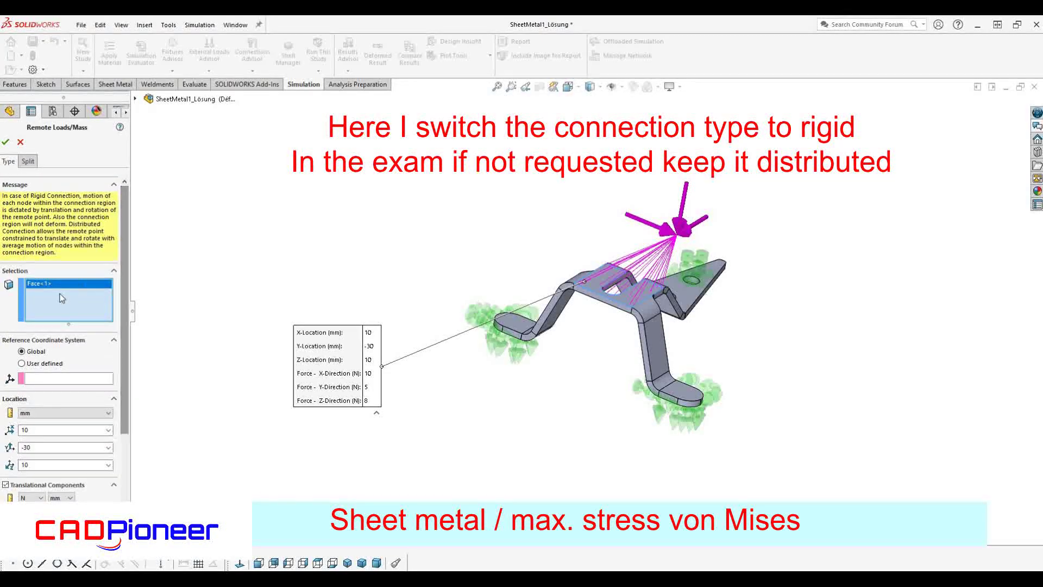
pyautogui.click(5, 142)
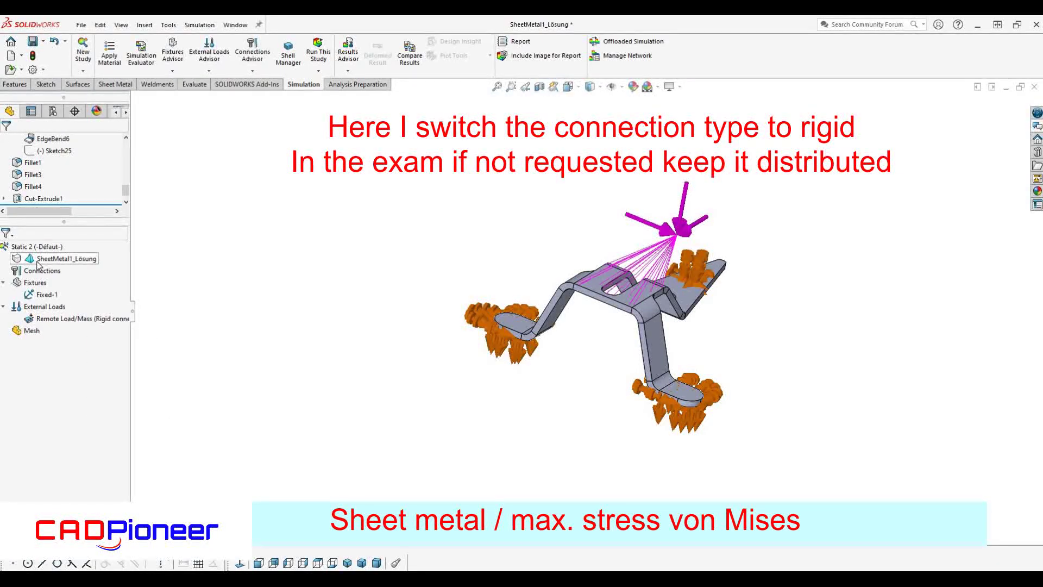
# Step: Apply 1060 Alloy aluminium from the material library to the bracket
pyautogui.rightClick(36, 261)
pyautogui.press('Escape')
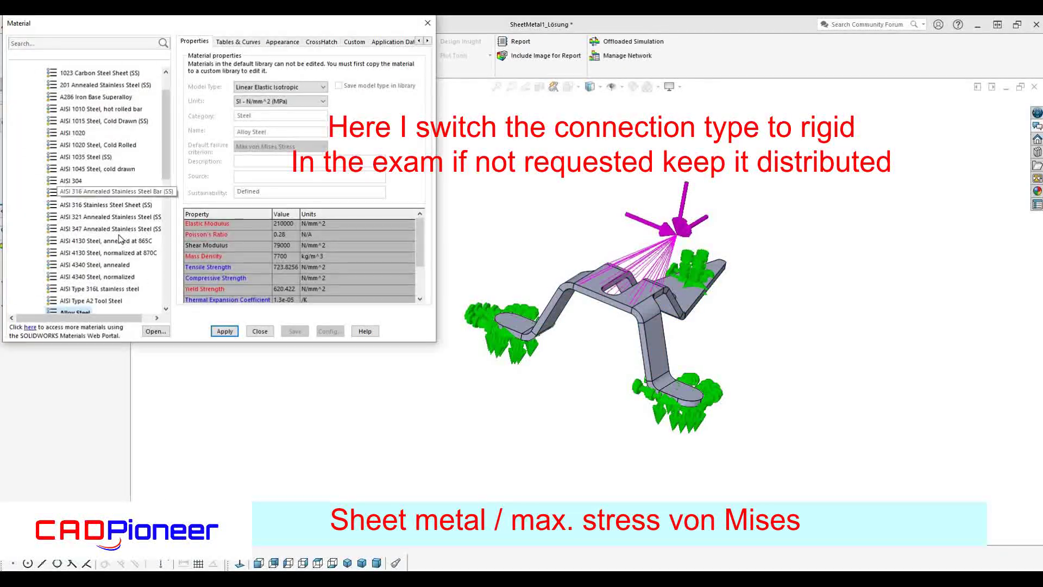
pyautogui.moveTo(166, 179)
pyautogui.mouseDown()
pyautogui.moveTo(161, 266)
pyautogui.moveTo(161, 139)
pyautogui.mouseUp()
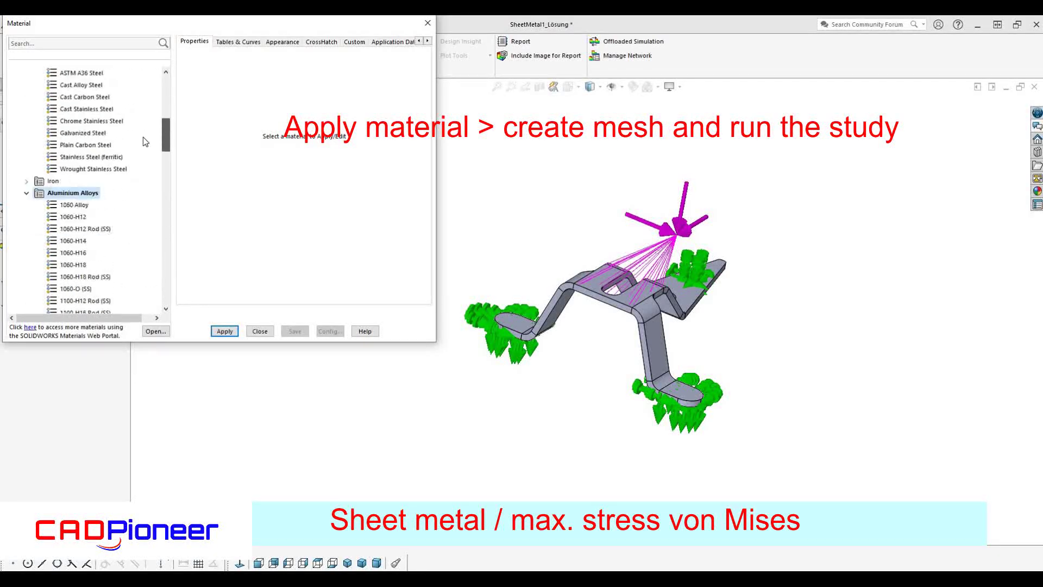
pyautogui.click(75, 205)
pyautogui.click(221, 332)
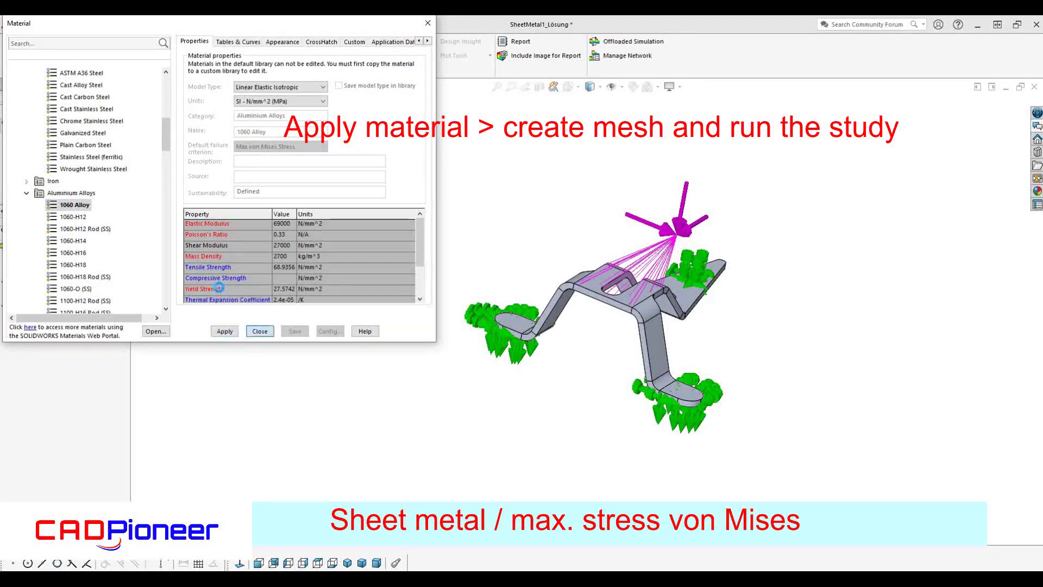
pyautogui.click(259, 331)
pyautogui.rightClick(31, 330)
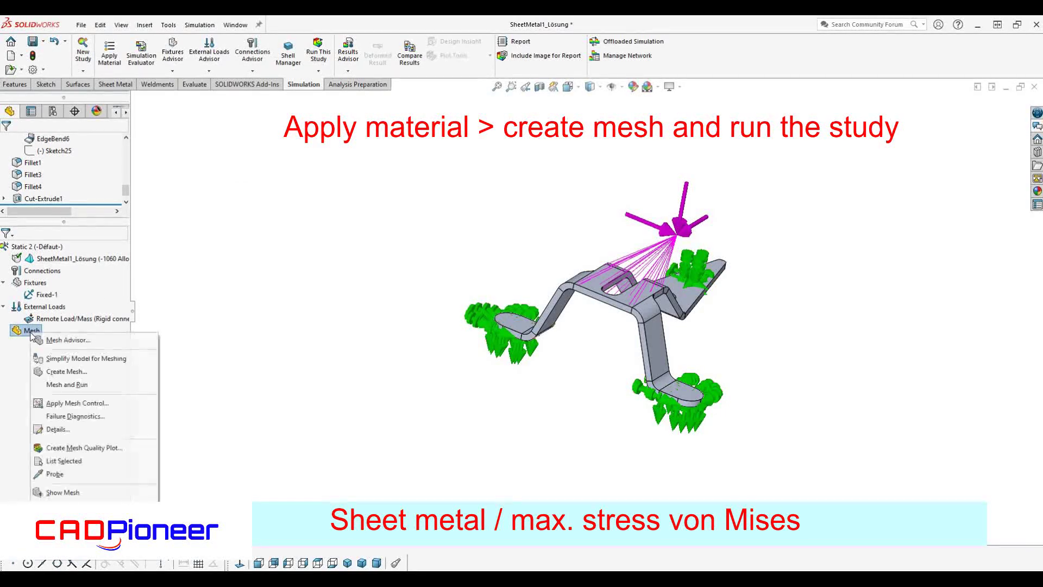
# Step: Mesh the bracket at default density and run the Static 2 study
pyautogui.click(66, 371)
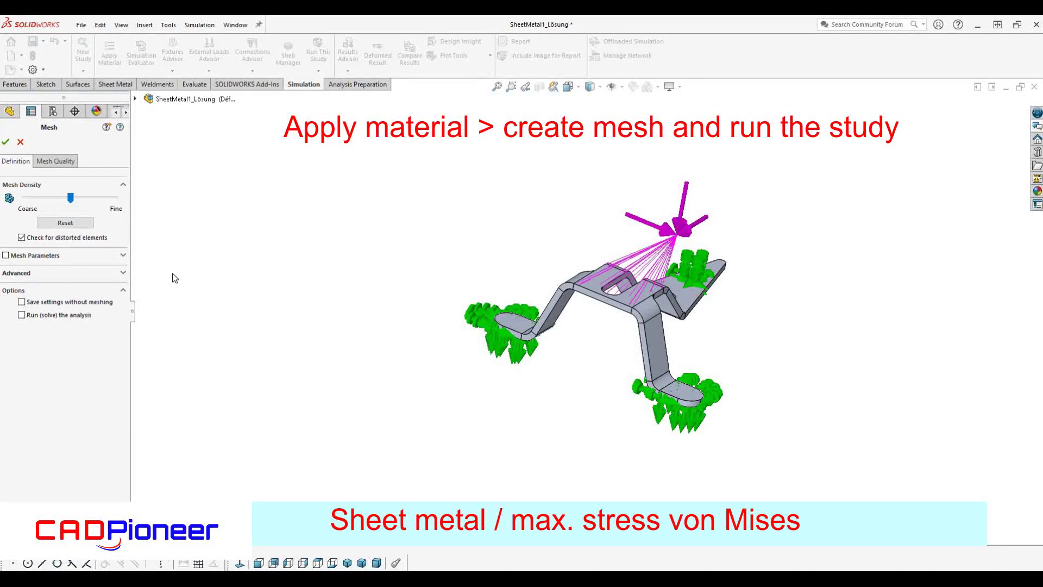
pyautogui.moveTo(391, 355); pyautogui.dragTo(380, 365, button='middle')
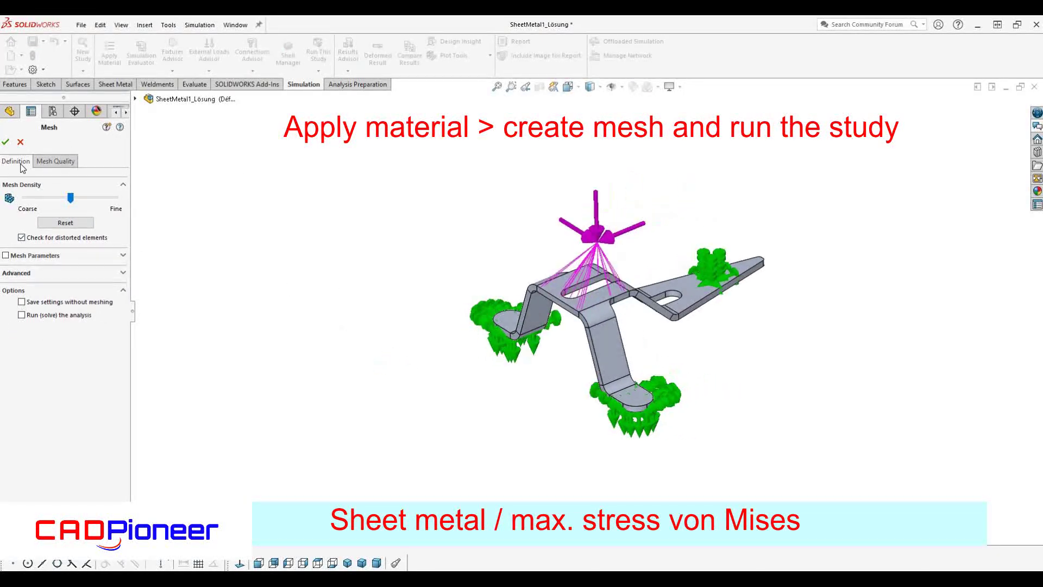
pyautogui.click(45, 260)
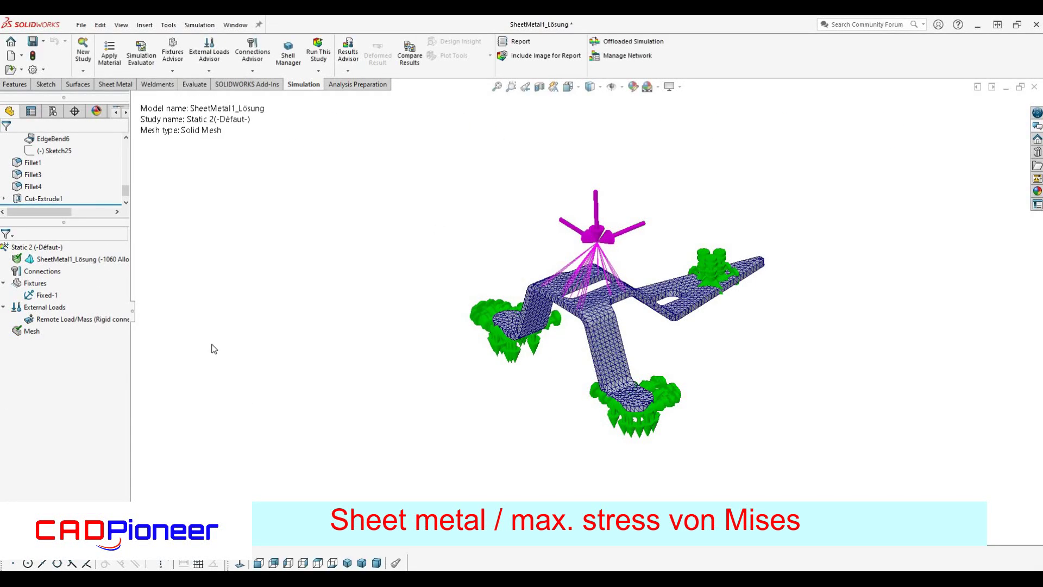
pyautogui.click(318, 55)
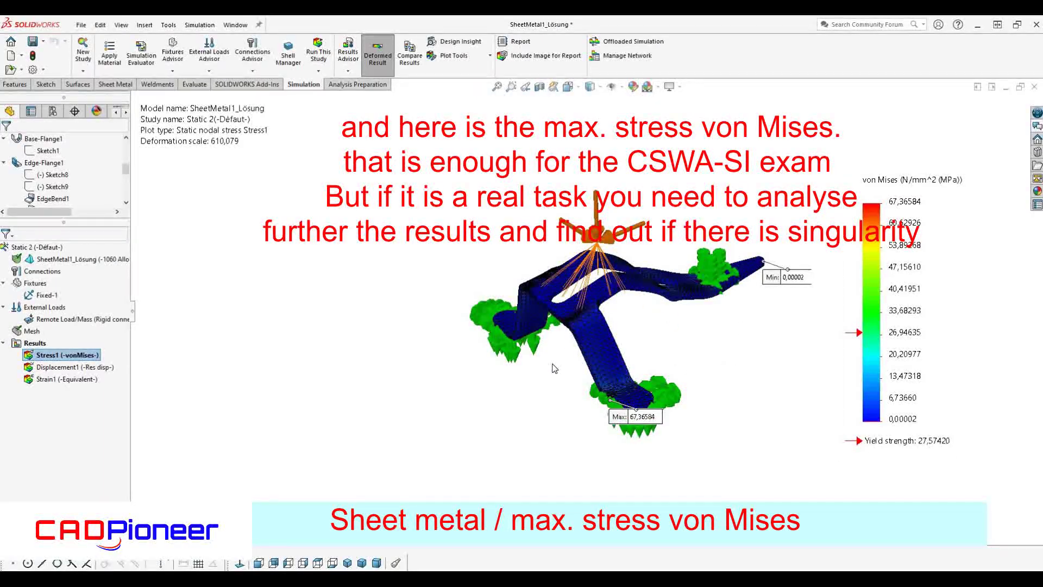
# Step: Animate the Stress1 von Mises plot, then close the animation
pyautogui.press('f')
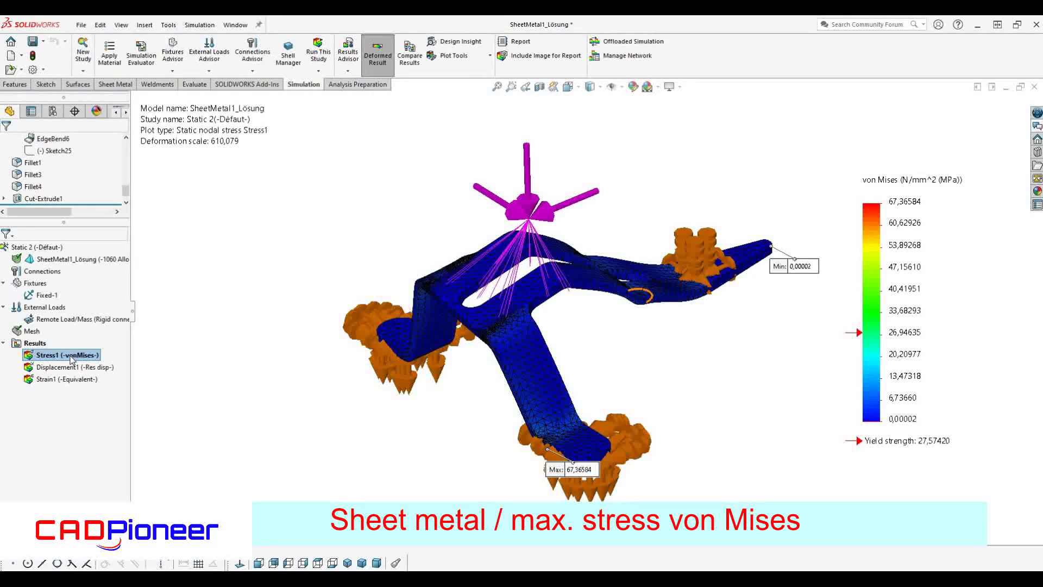
pyautogui.rightClick(70, 354)
pyautogui.press('Escape')
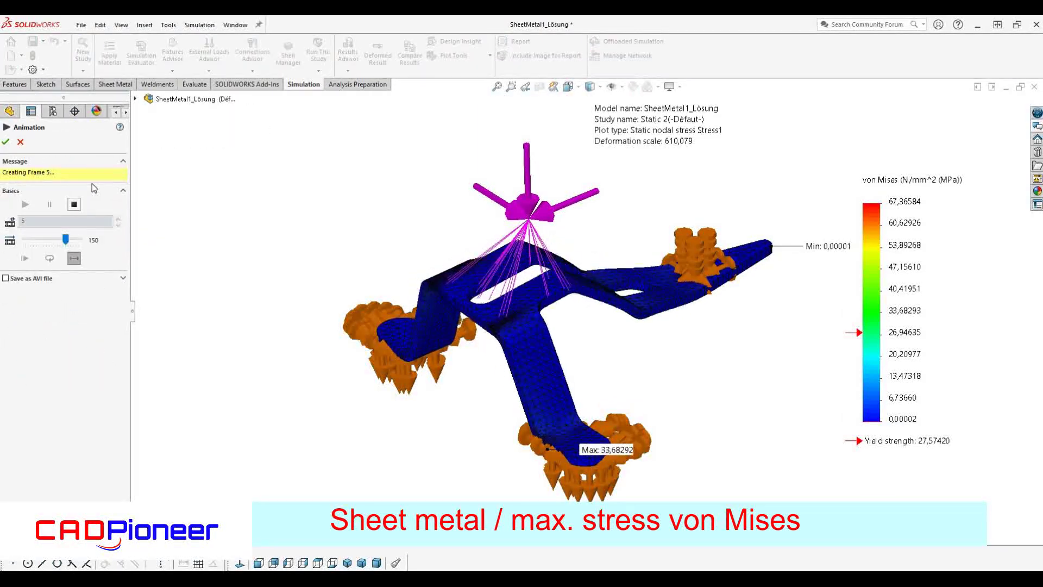
pyautogui.click(5, 143)
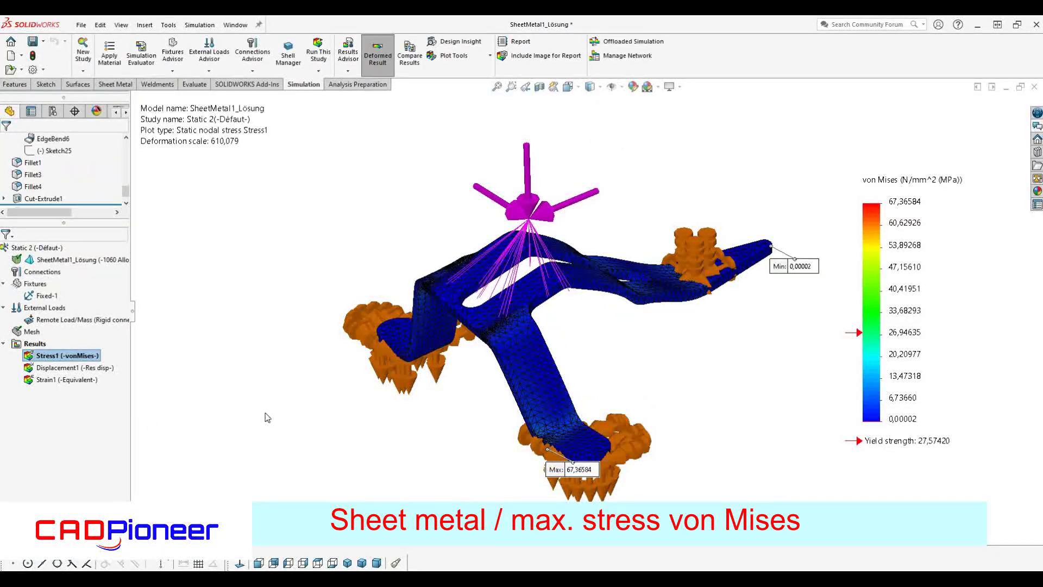
pyautogui.click(42, 295)
# Step: Open the Fixed-1 fixture for review and close it unchanged
pyautogui.rightClick(43, 295)
pyautogui.click(71, 301)
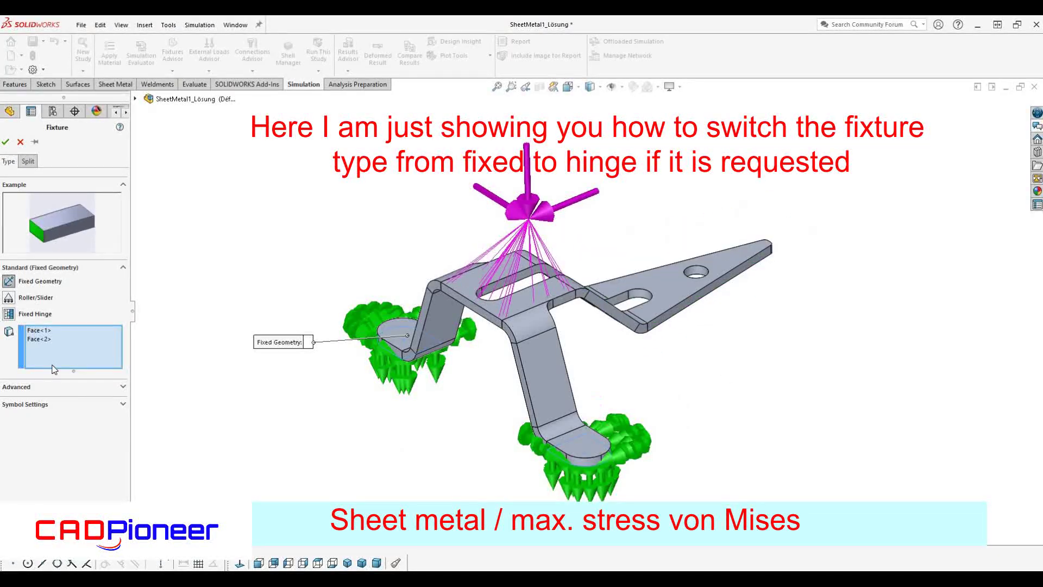
pyautogui.click(6, 141)
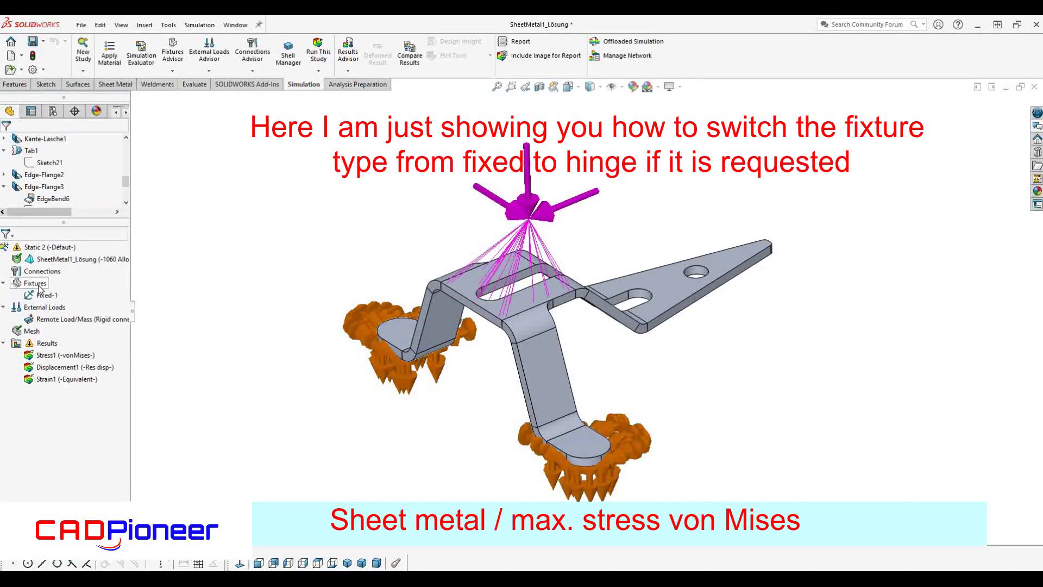
# Step: Add a Fixed Hinge fixture on the triangular arm's hole face
pyautogui.rightClick(35, 283)
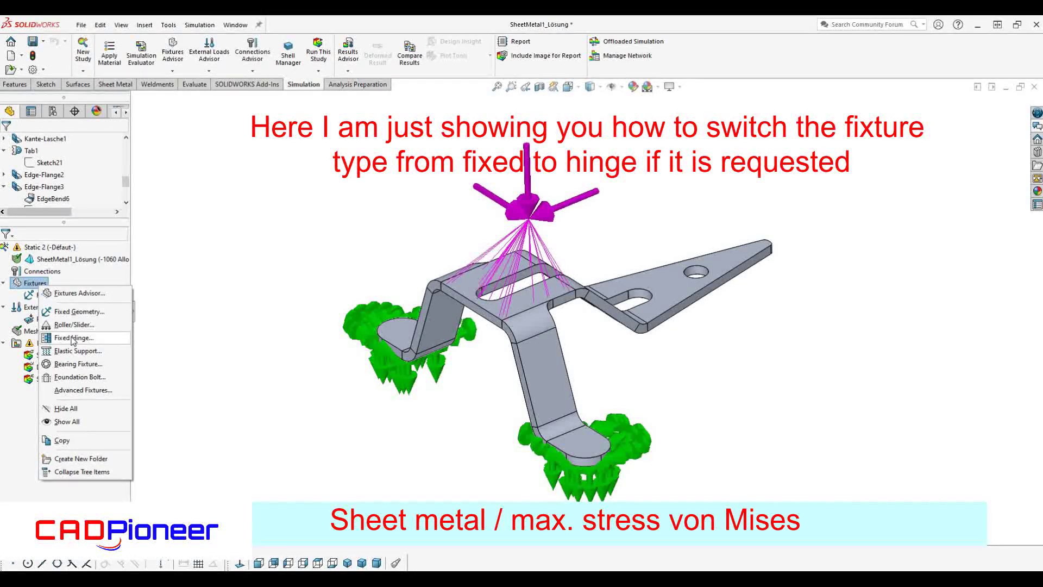
pyautogui.click(73, 338)
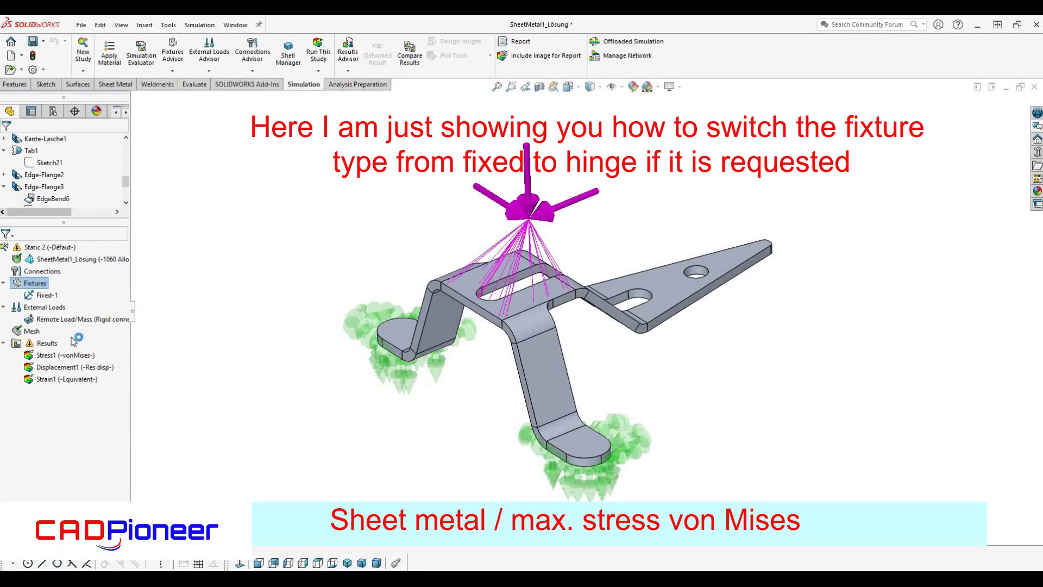
pyautogui.click(695, 272)
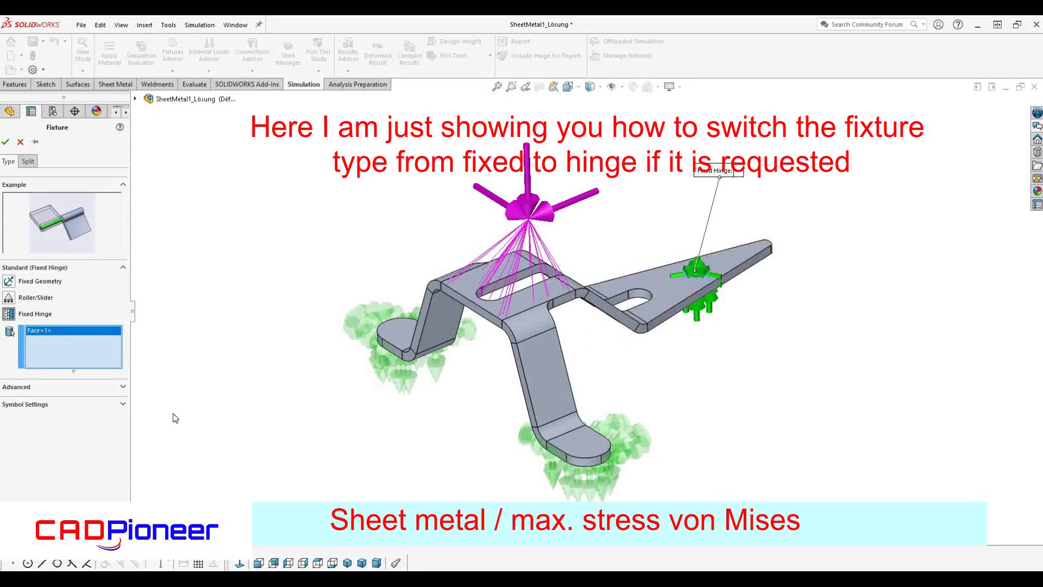
pyautogui.click(68, 386)
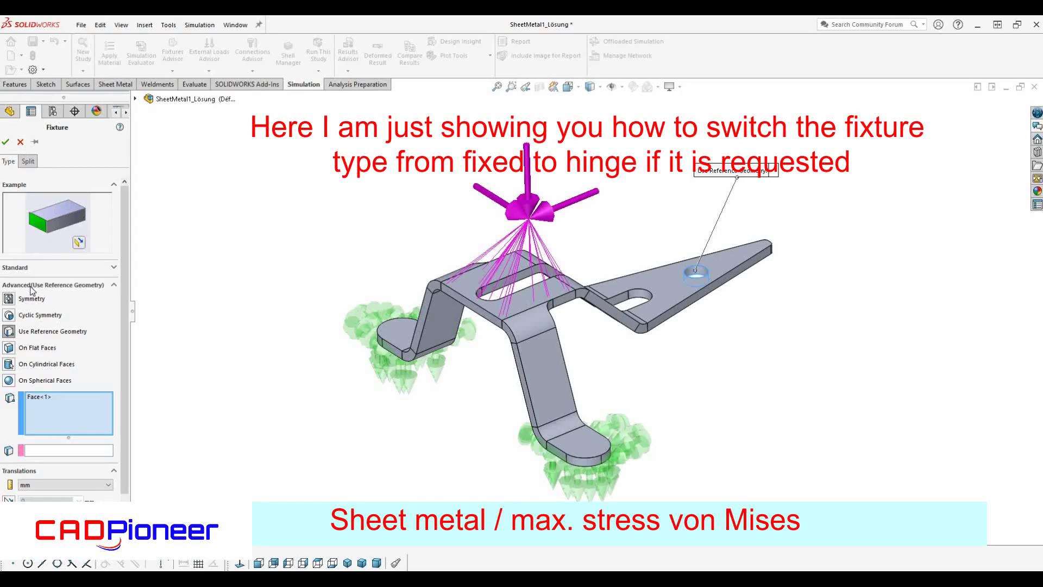
pyautogui.click(33, 268)
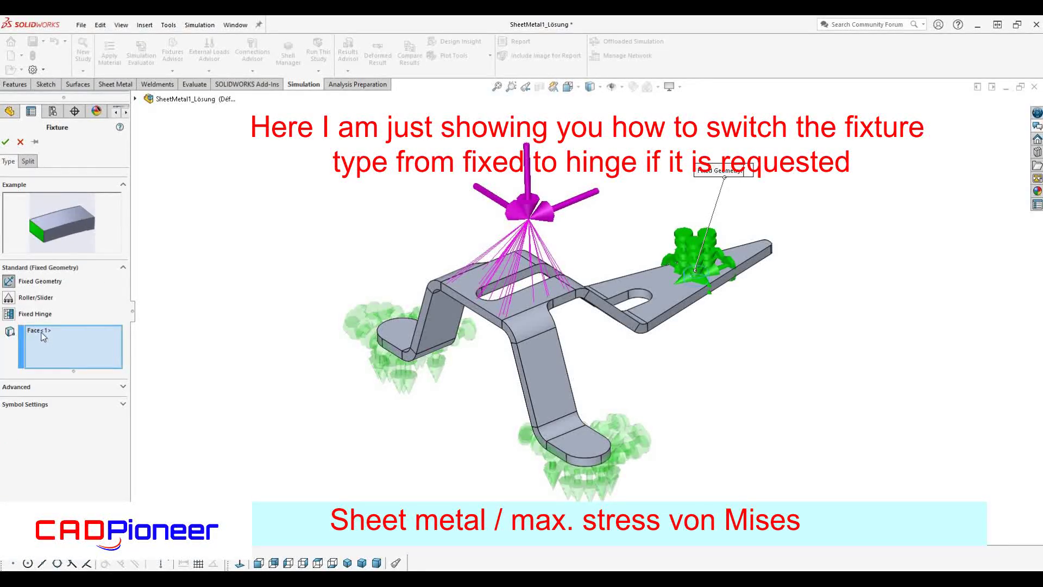
pyautogui.click(9, 314)
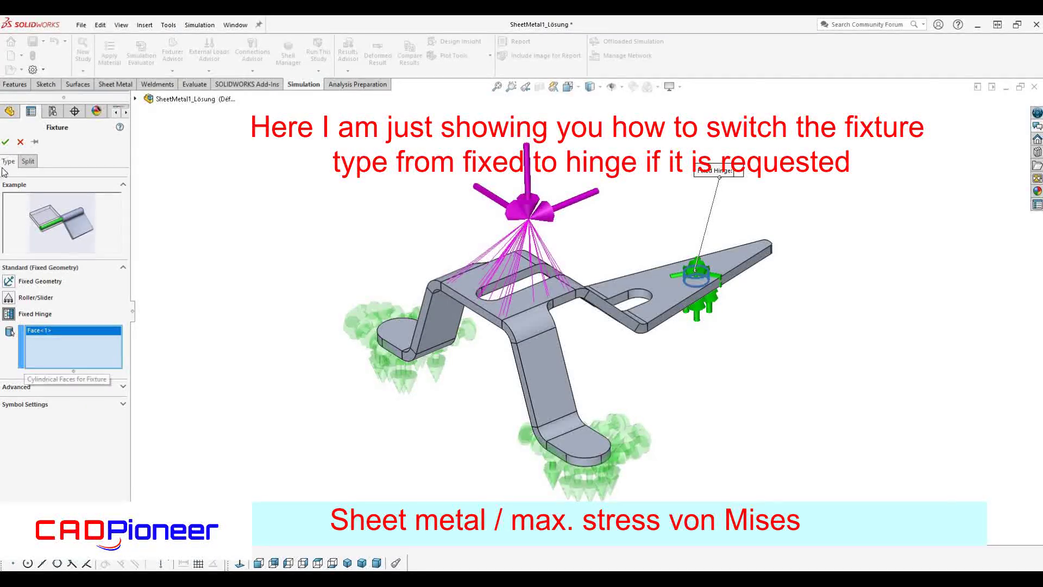
pyautogui.click(5, 142)
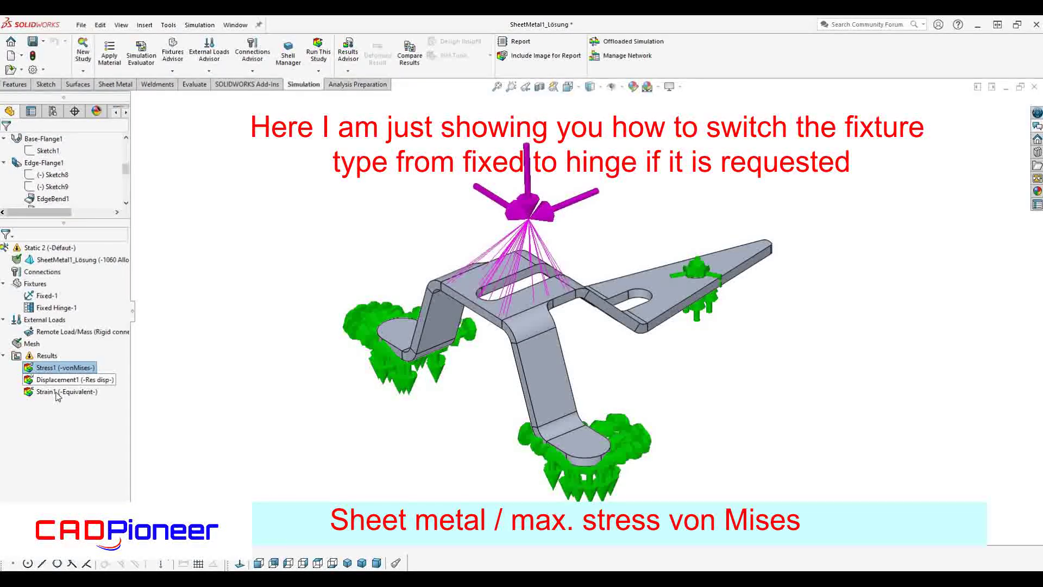
# Step: Delete the old stress, displacement and strain plots of Static 2 and regenerate the bracket mesh
pyautogui.click(78, 400)
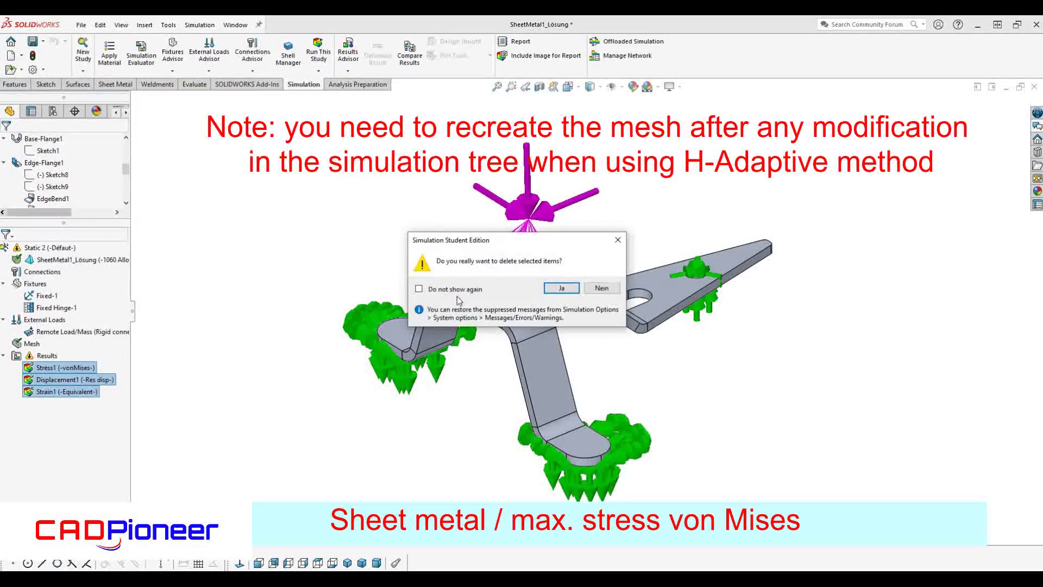
pyautogui.press('Return')
pyautogui.rightClick(36, 344)
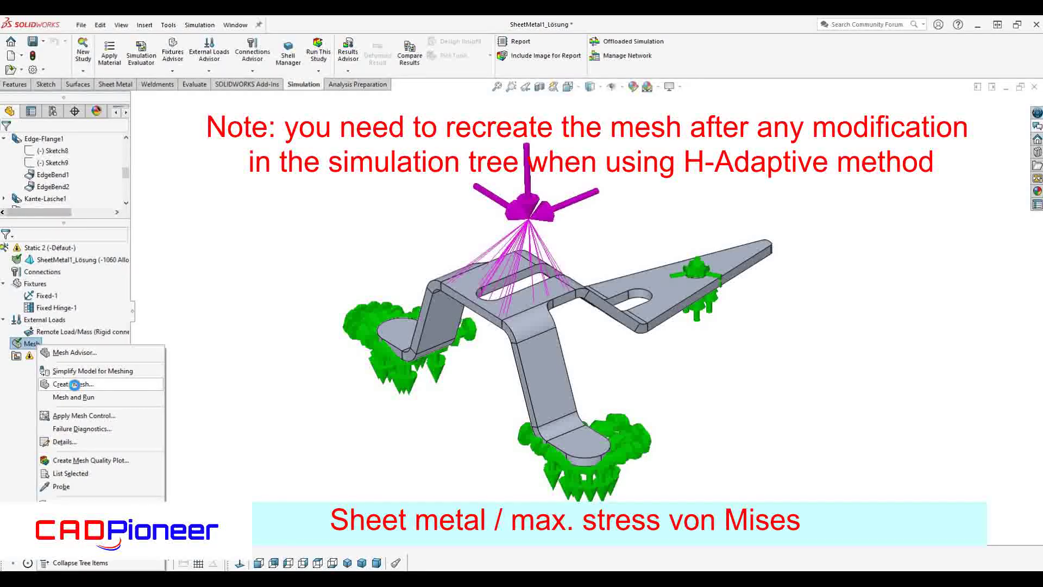
pyautogui.click(72, 383)
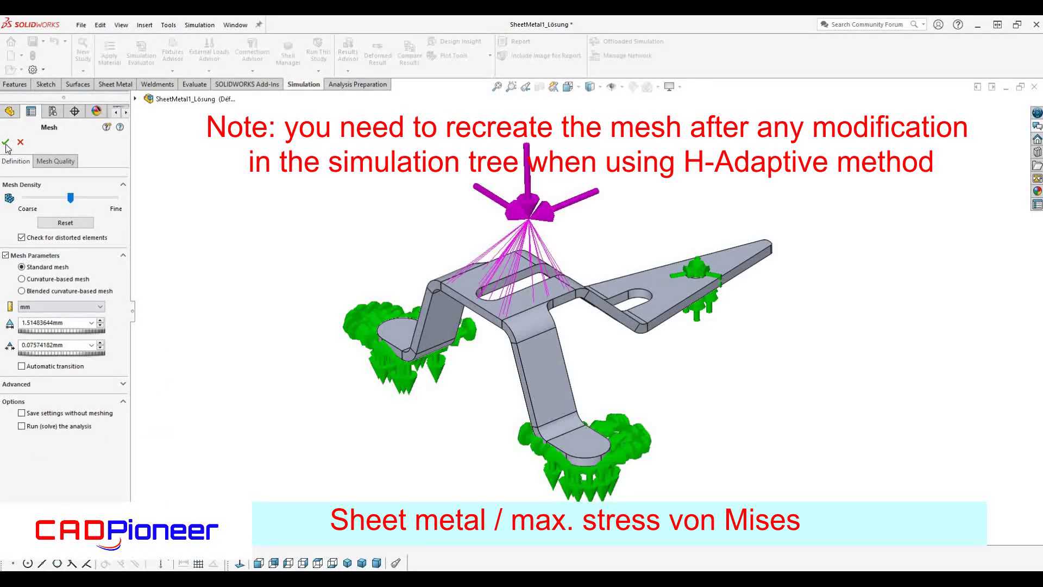
pyautogui.click(6, 141)
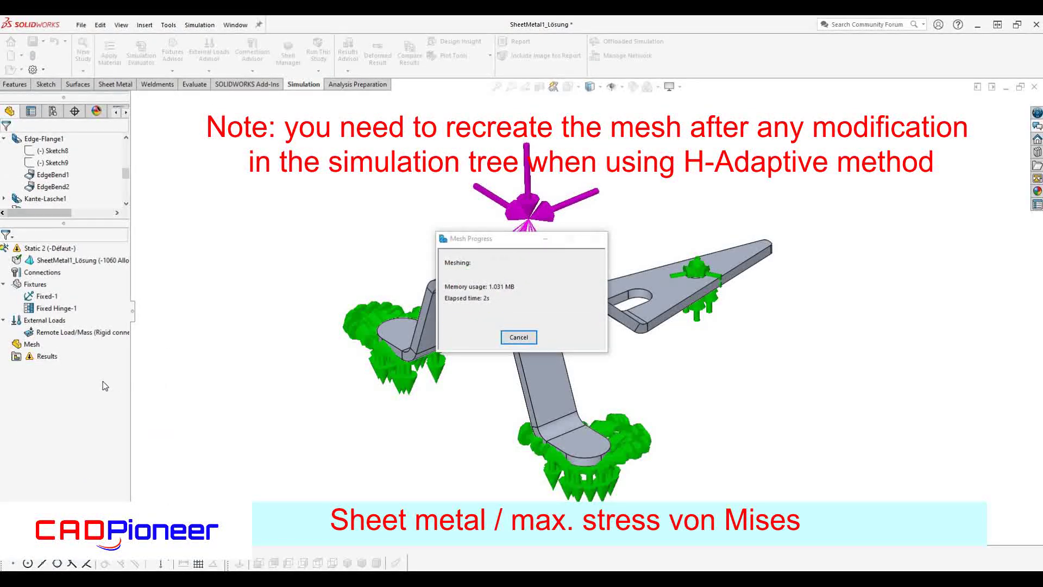